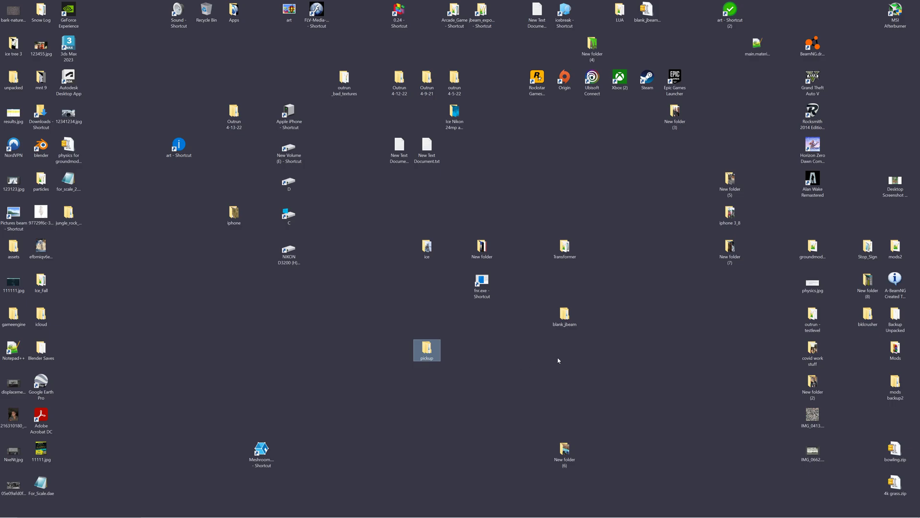
# In File Explorer, open drive E's SteamLibrary\steamapps\common\BeamNG.drive\content\vehicles folder.
pyautogui.moveTo(309, 515)
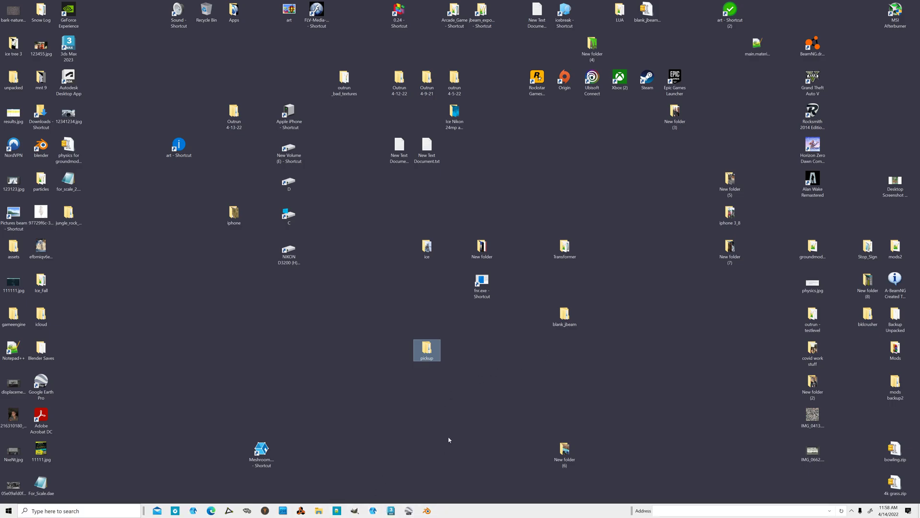
pyautogui.click(319, 510)
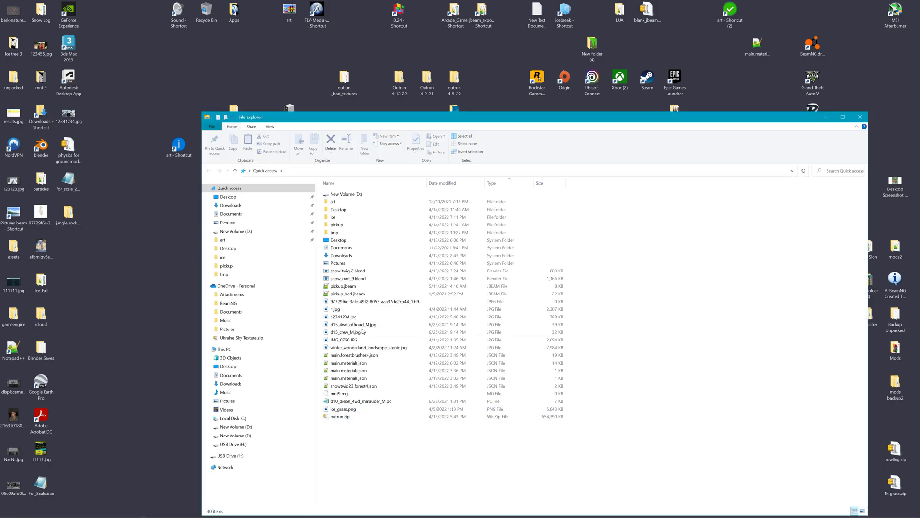
pyautogui.click(234, 435)
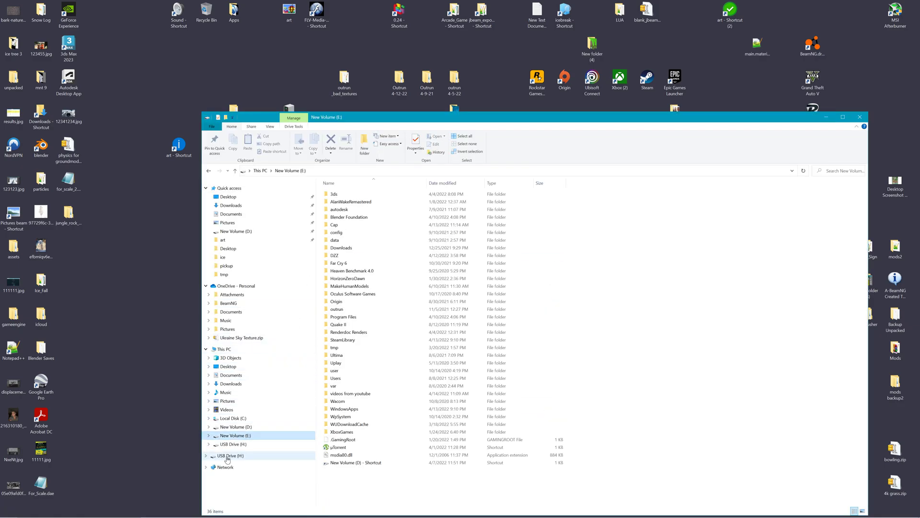
pyautogui.doubleClick(357, 340)
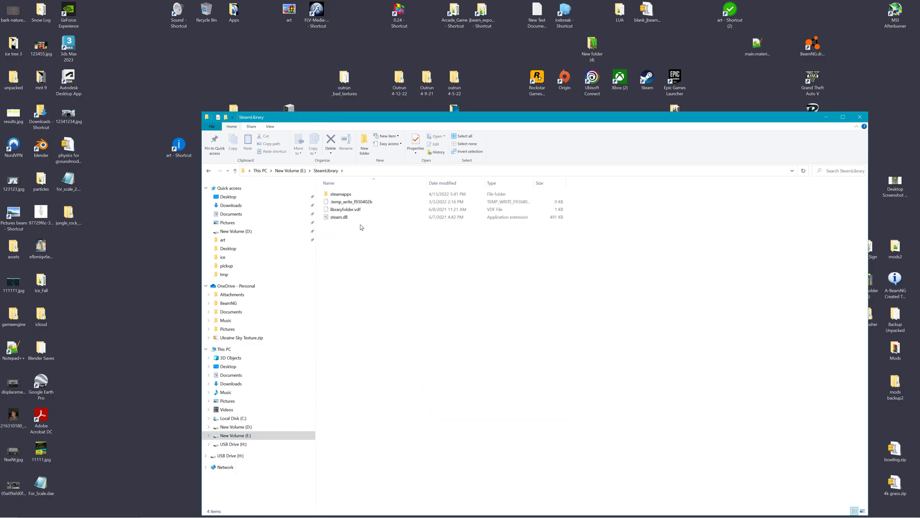
pyautogui.doubleClick(348, 194)
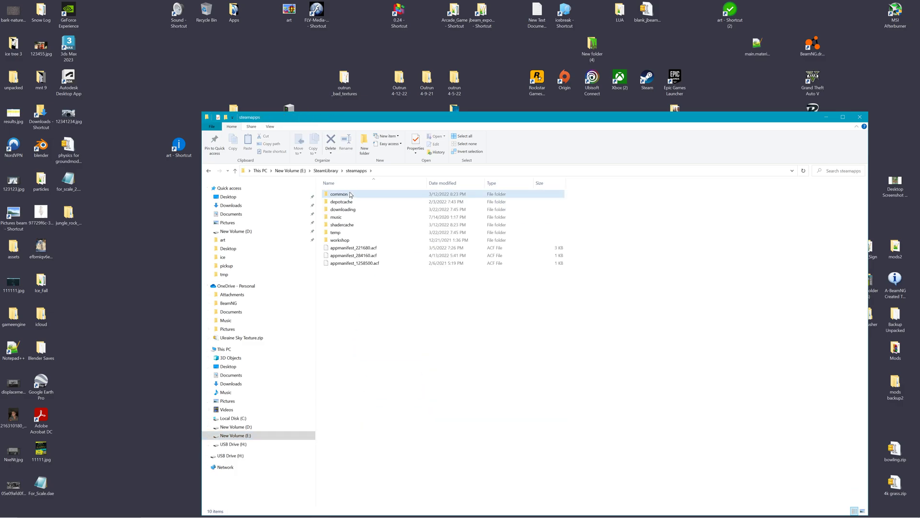
pyautogui.doubleClick(349, 194)
pyautogui.doubleClick(348, 217)
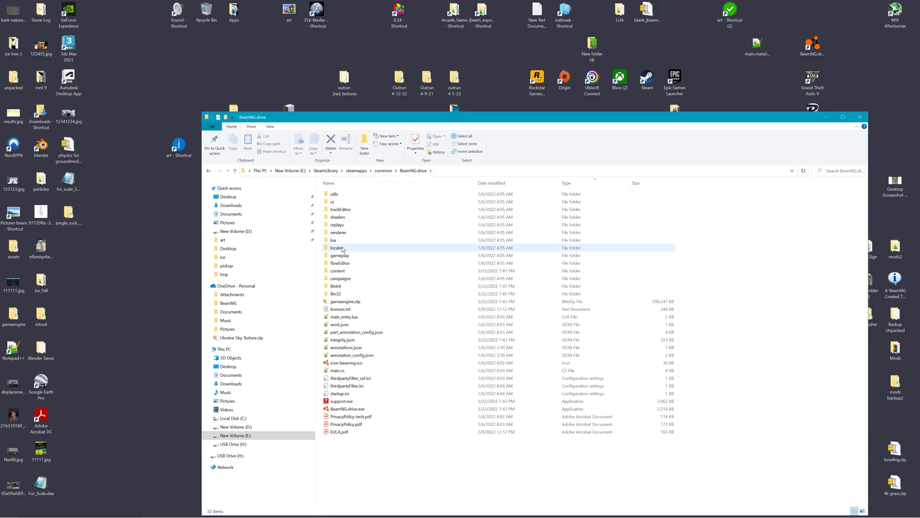
pyautogui.doubleClick(342, 271)
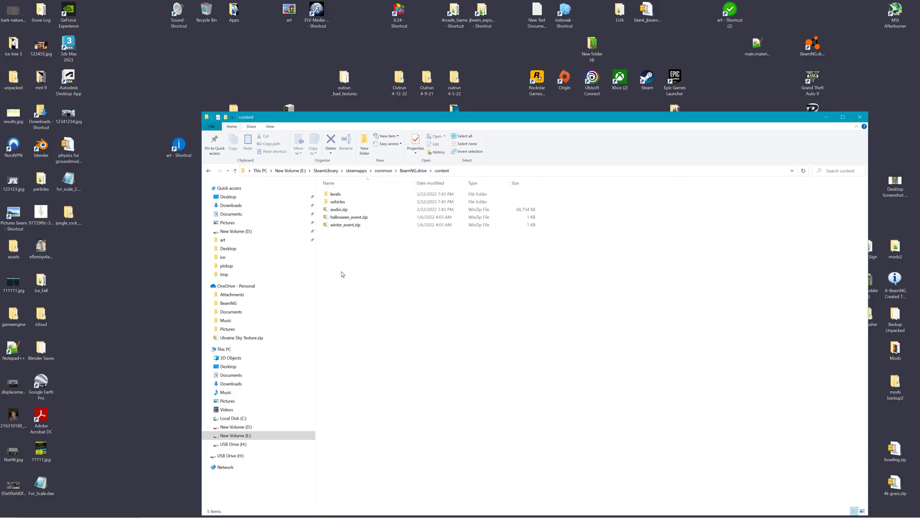
pyautogui.doubleClick(339, 202)
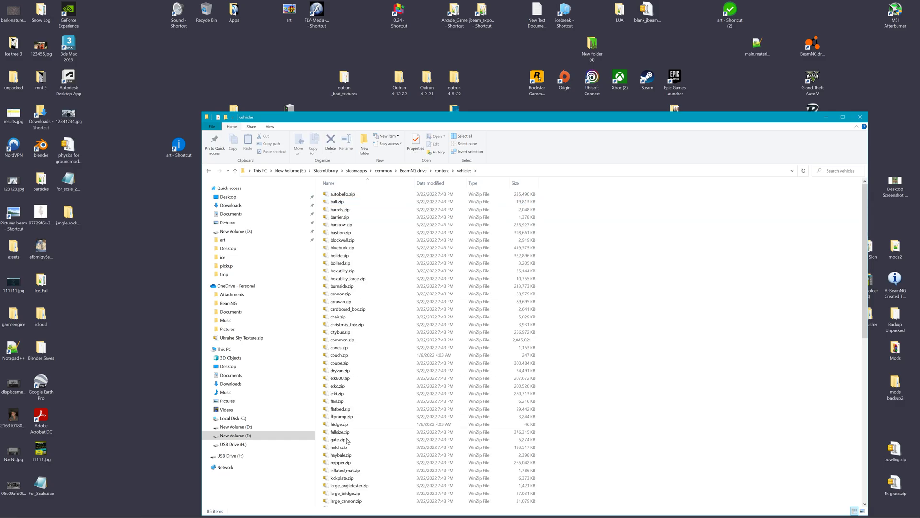
# Look through the vehicle archives to locate pickup.zip, leave it in place and close the folder window.
pyautogui.scroll(-15, 348, 441)
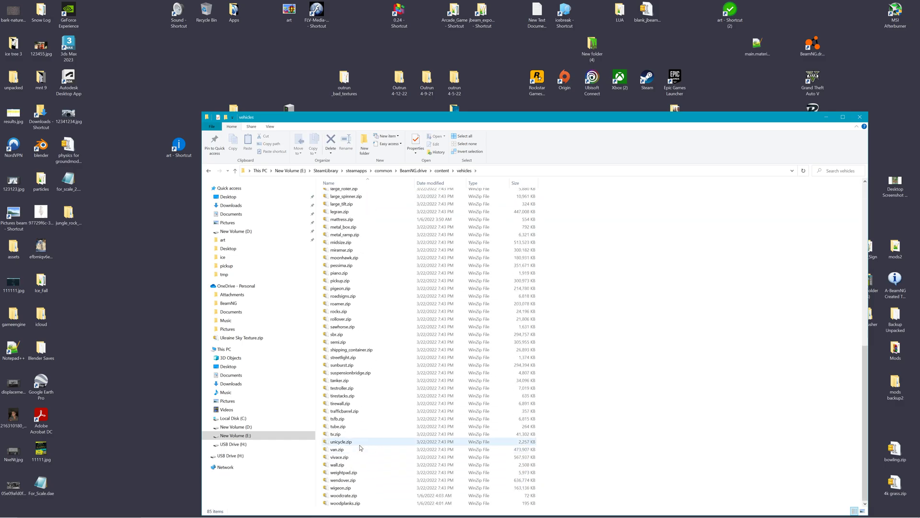
pyautogui.moveTo(360, 447)
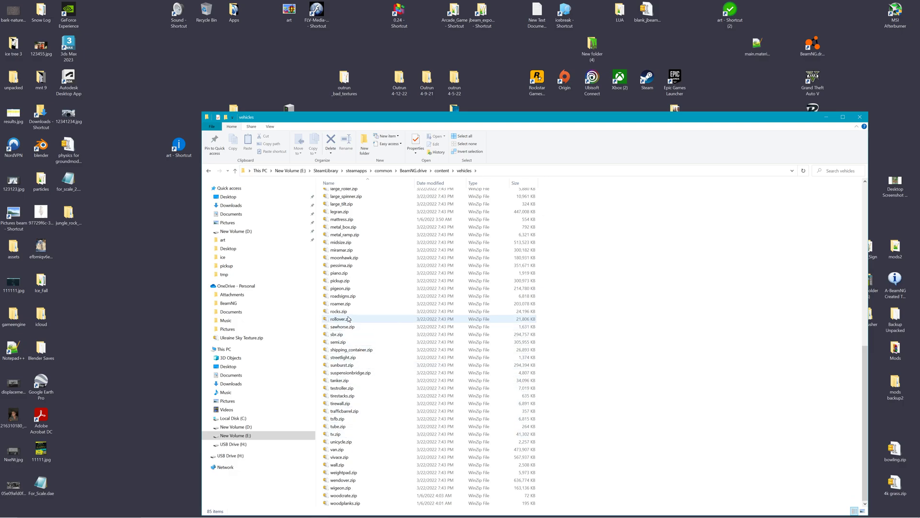
pyautogui.scroll(15, 349, 318)
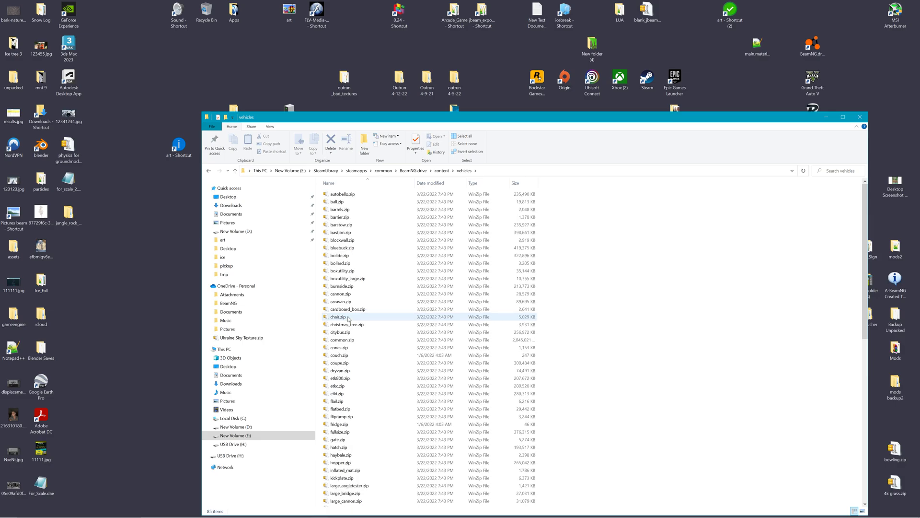
pyautogui.scroll(-8, 374, 335)
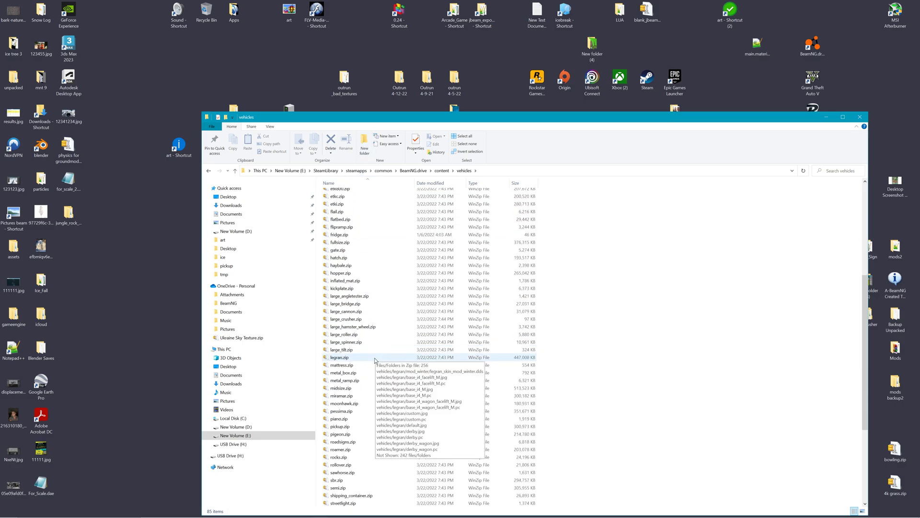
pyautogui.scroll(-6, 376, 369)
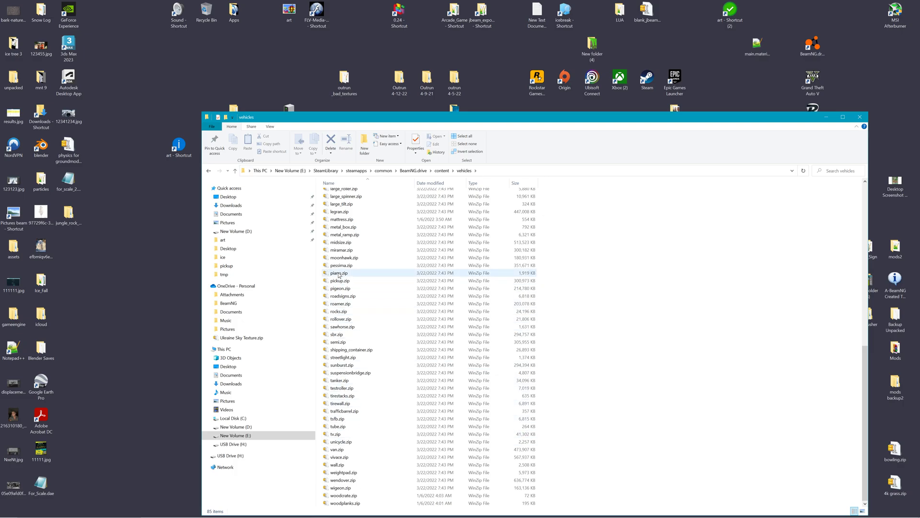
pyautogui.moveTo(340, 281); pyautogui.dragTo(163, 311)
pyautogui.moveTo(162, 312); pyautogui.dragTo(348, 282, button='right')
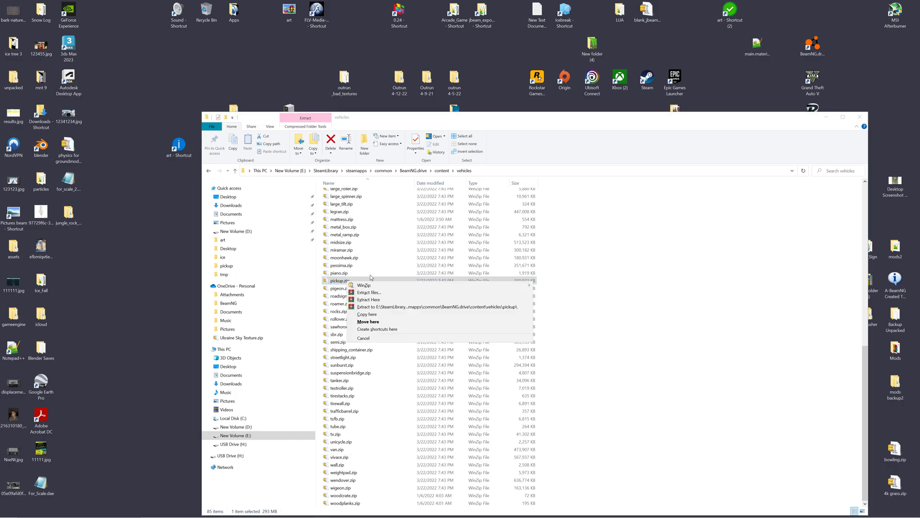
pyautogui.click(861, 118)
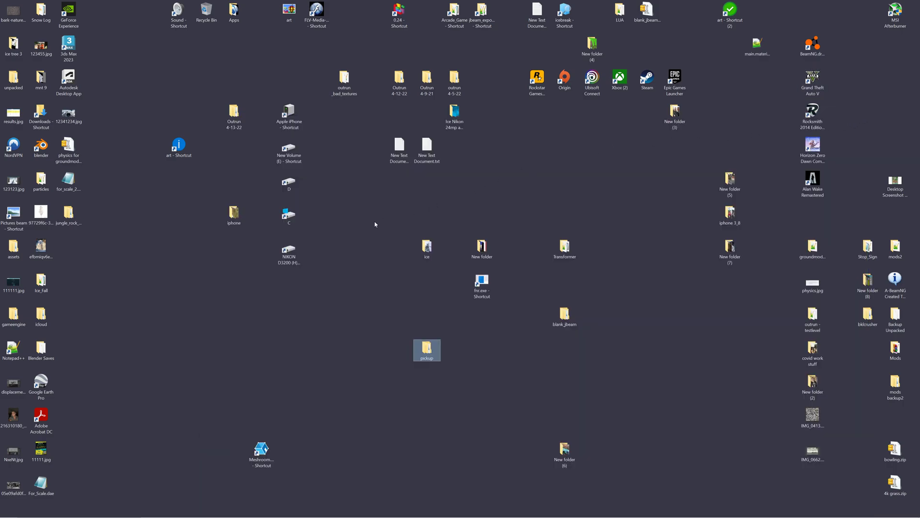
# Find pickup.DAE in the desktop pickup folder's vehicles\pickup subfolder with the files sorted by type, and start Blender.
pyautogui.doubleClick(426, 349)
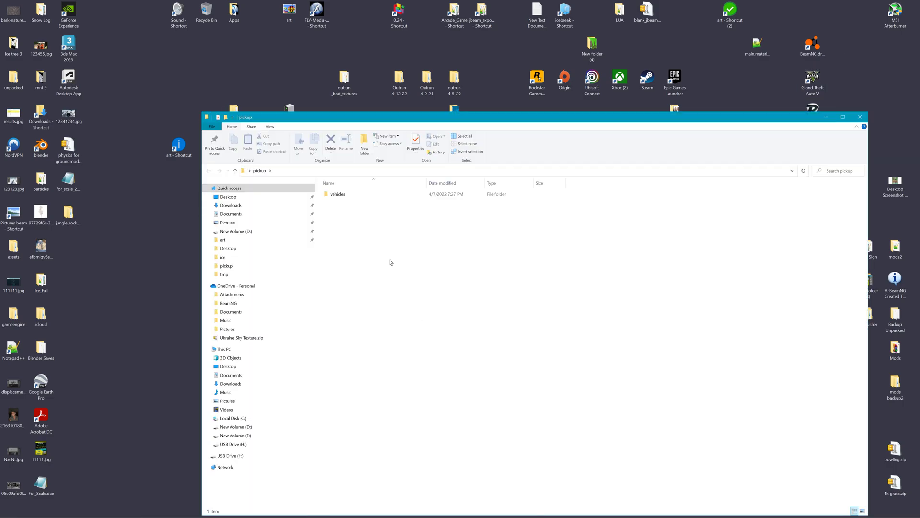
pyautogui.doubleClick(345, 194)
pyautogui.doubleClick(338, 194)
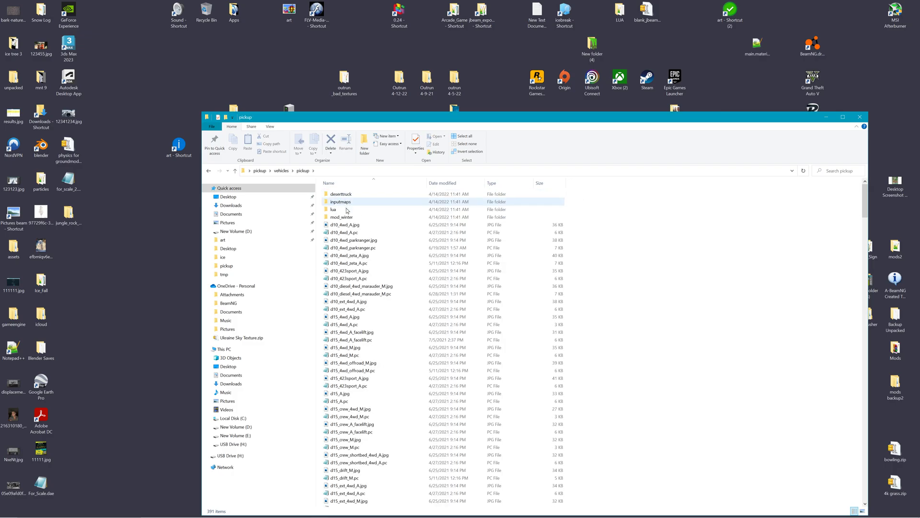
pyautogui.click(498, 183)
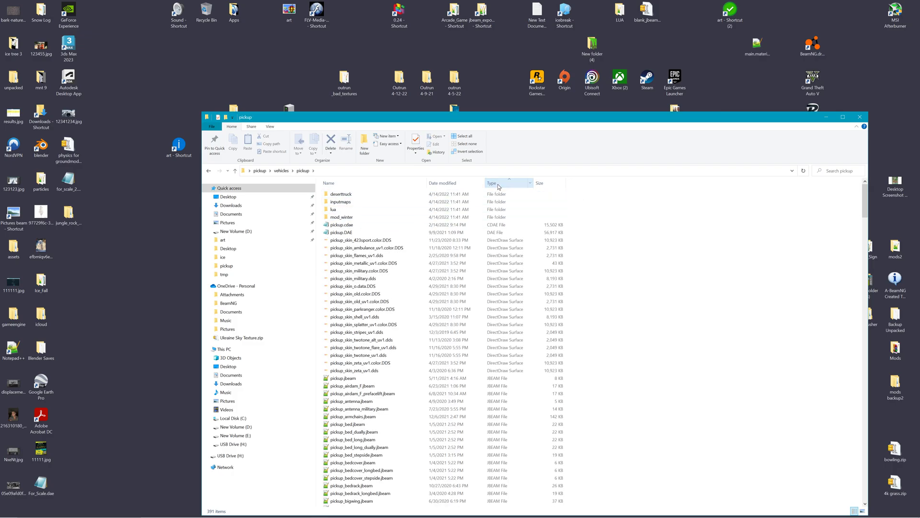
pyautogui.click(498, 234)
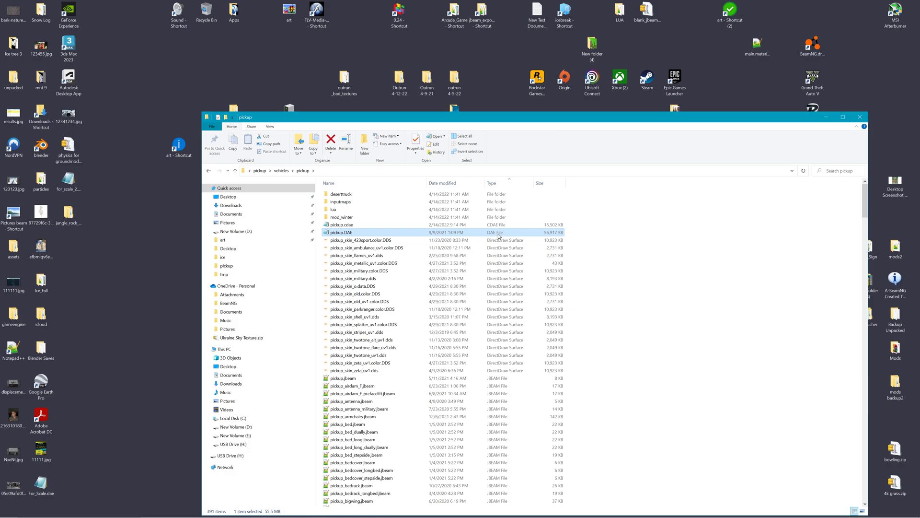
pyautogui.moveTo(584, 514)
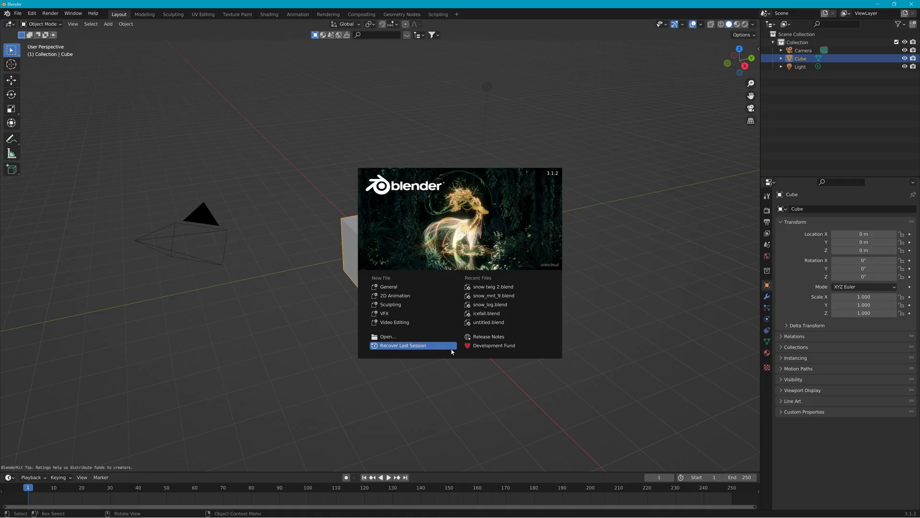
# Return to the pickup folder in File Explorer, view pickup_skin_military.dds and close the image viewer.
pyautogui.hotkey('alt', 'Tab')
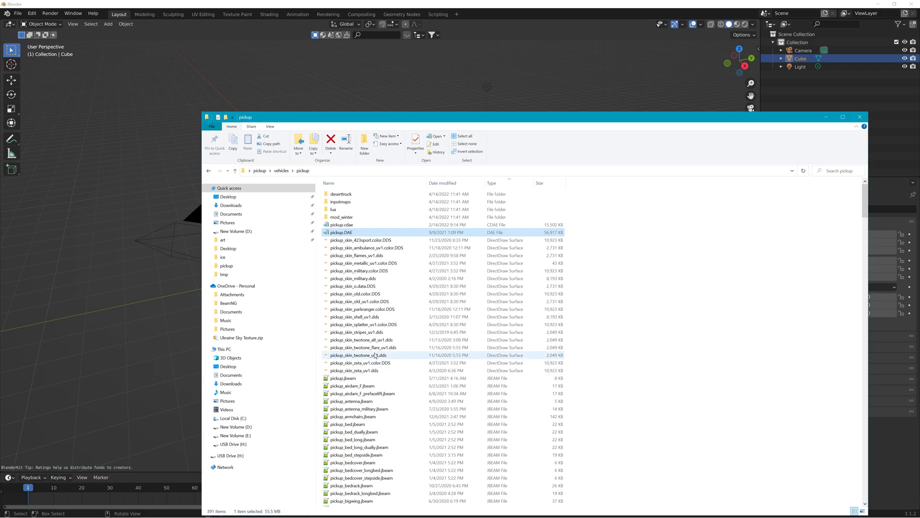
pyautogui.doubleClick(368, 279)
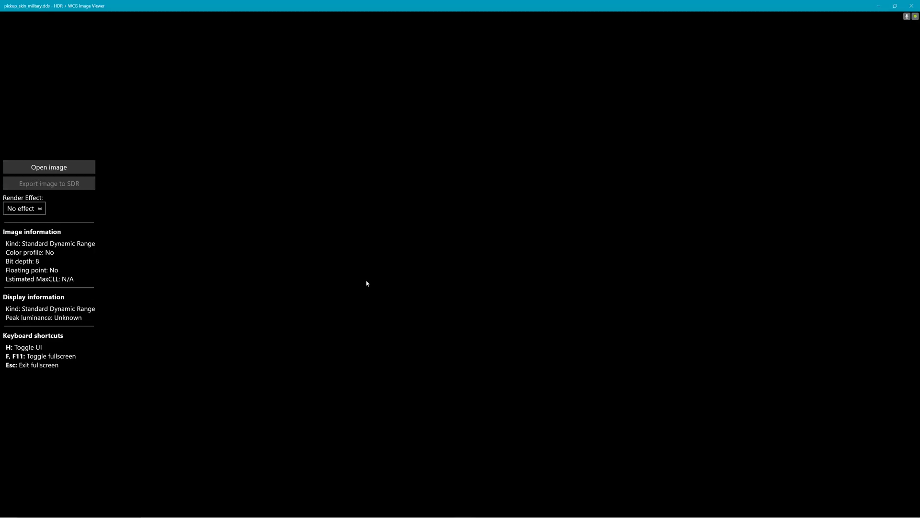
pyautogui.click(911, 6)
# Browse the truck preview images from d10_423sport_A.jpg to d15_roadsport_awd_M.jpg and close the photo viewer.
pyautogui.scroll(-15, 415, 396)
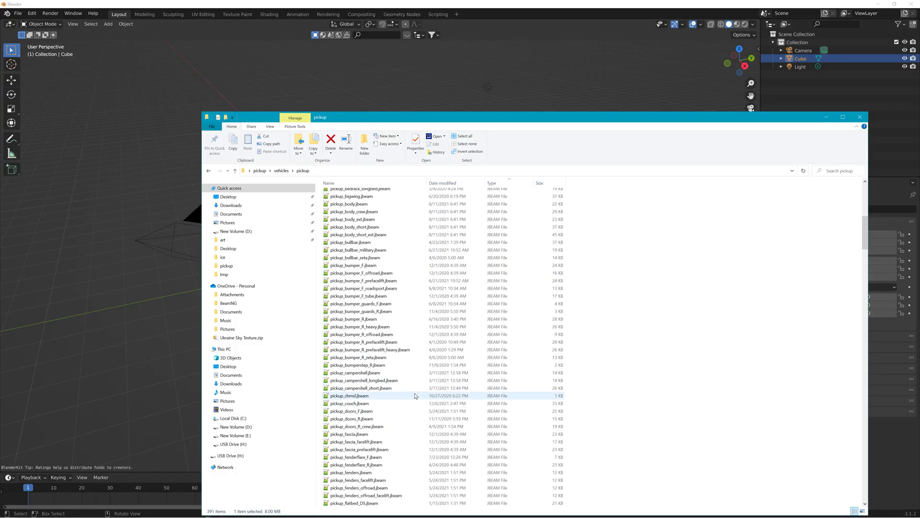
pyautogui.scroll(-18, 415, 395)
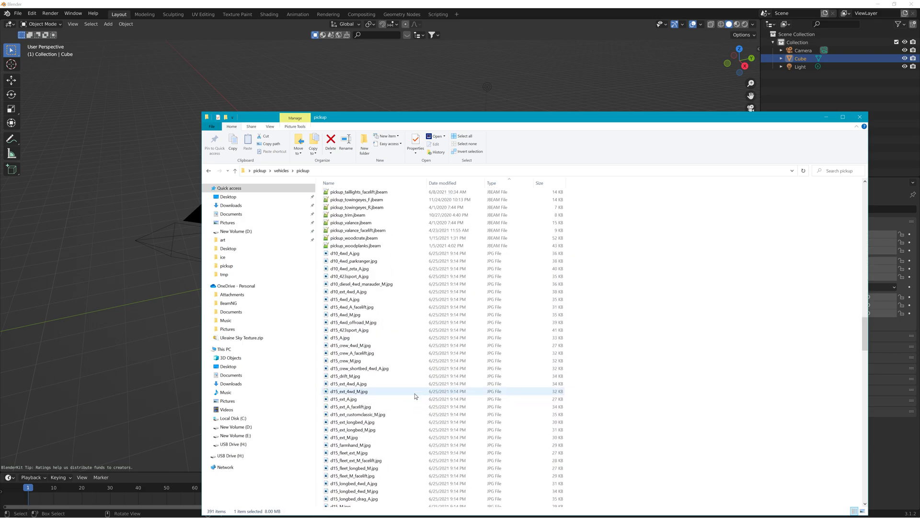
pyautogui.doubleClick(363, 314)
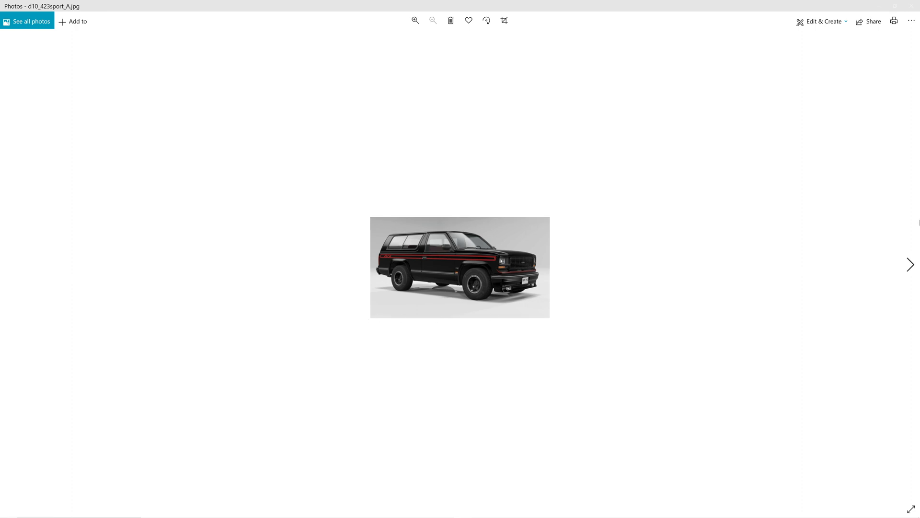
pyautogui.click(906, 262)
pyautogui.click(906, 262)
pyautogui.click(906, 262)
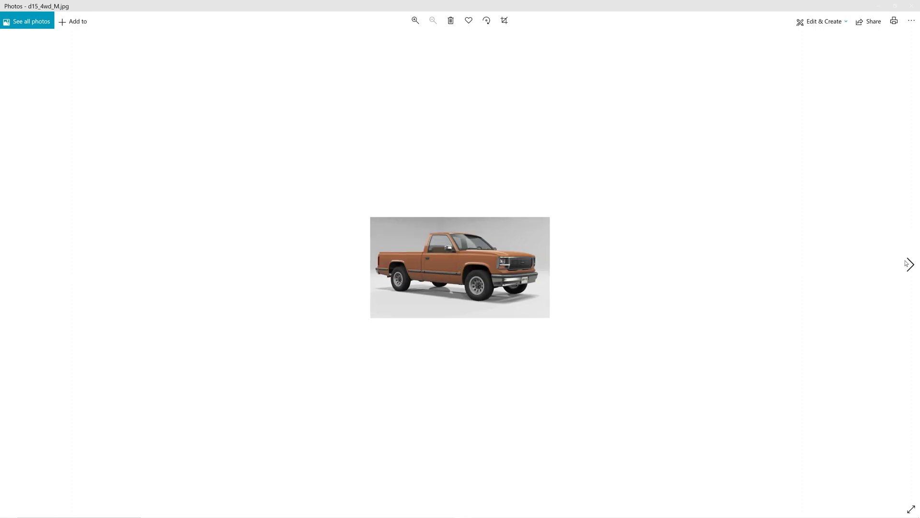
pyautogui.click(906, 262)
pyautogui.click(906, 262)
pyautogui.click(906, 262)
pyautogui.click(906, 262)
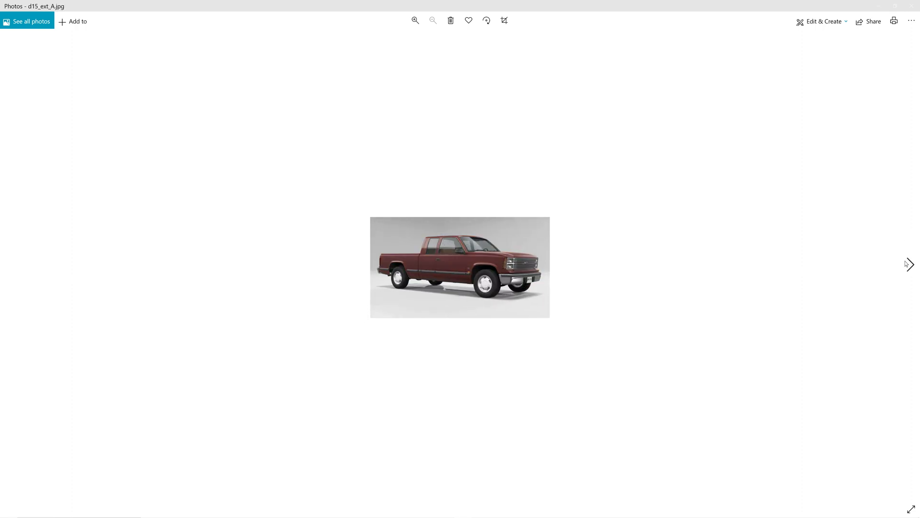
pyautogui.click(906, 262)
pyautogui.click(906, 262)
pyautogui.click(906, 262)
pyautogui.click(906, 262)
pyautogui.click(906, 262)
pyautogui.click(906, 262)
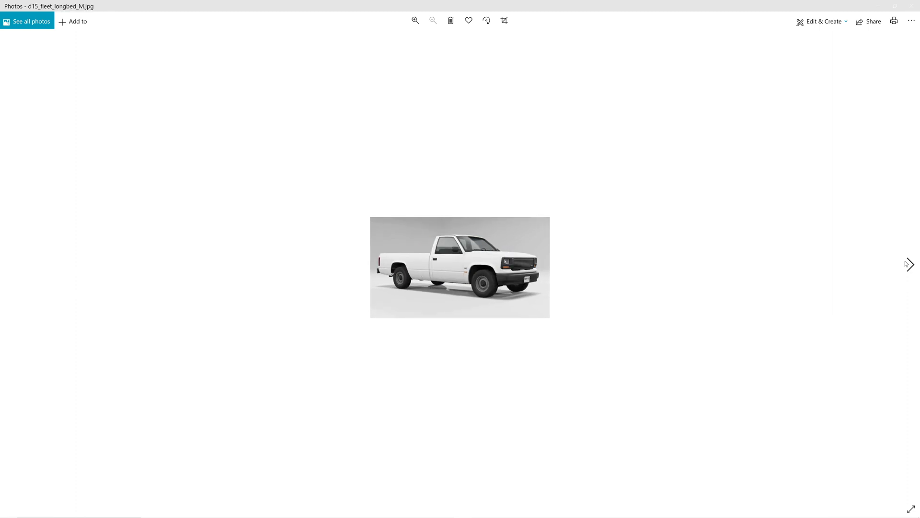
pyautogui.click(906, 262)
pyautogui.click(906, 262)
pyautogui.click(905, 262)
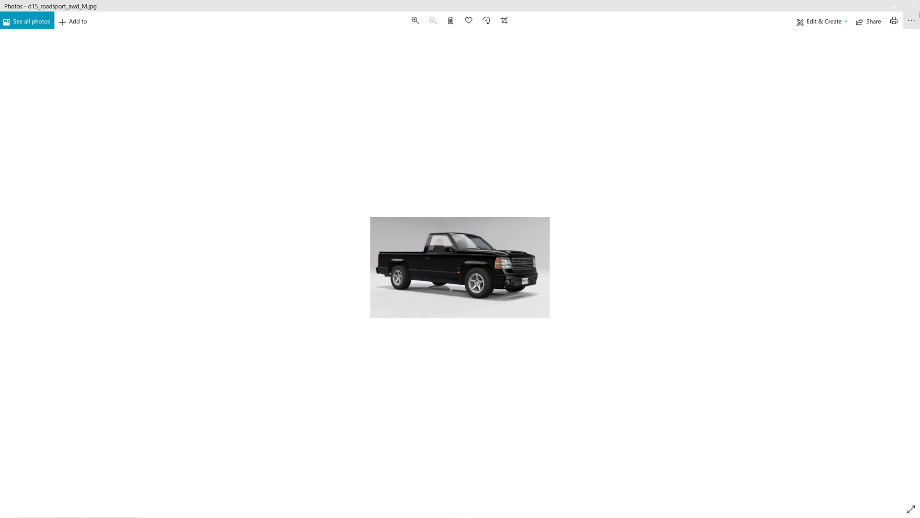
pyautogui.click(913, 4)
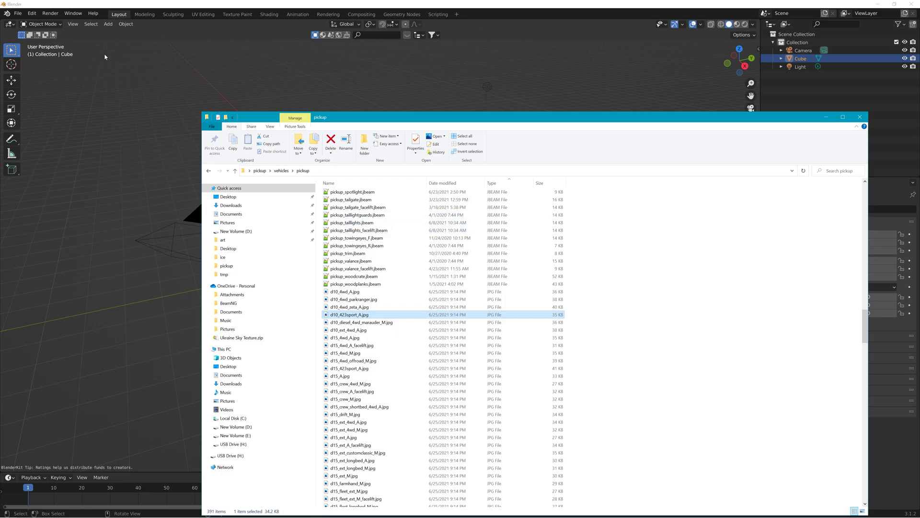
# Import pickup.DAE as a COLLADA file from the recent pickup folder.
pyautogui.click(19, 15)
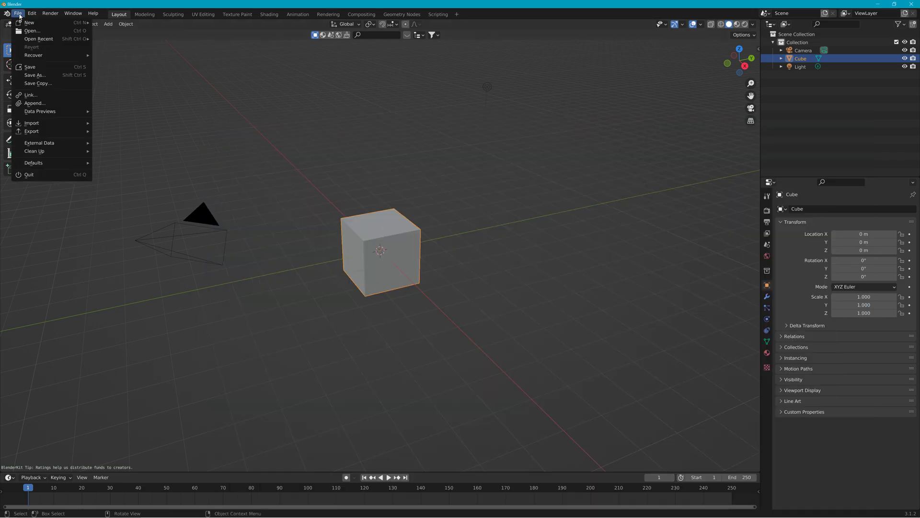
pyautogui.moveTo(33, 123)
pyautogui.click(119, 124)
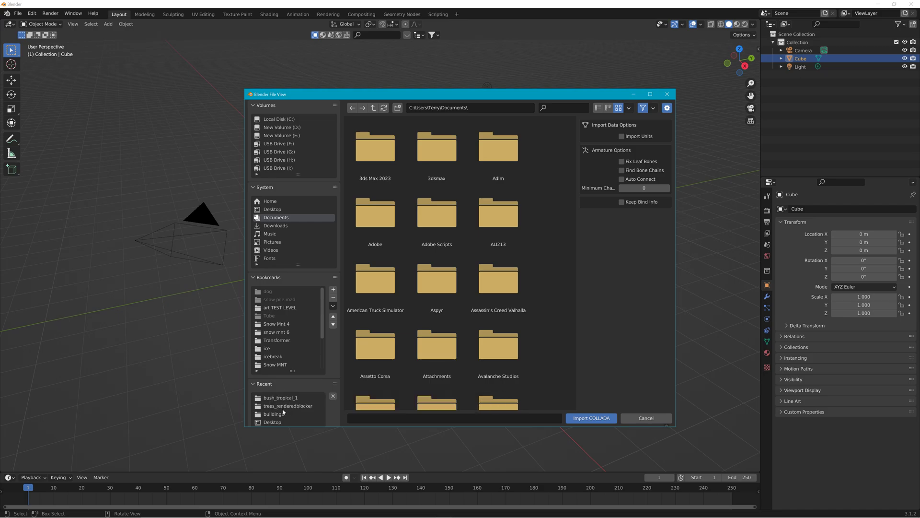
pyautogui.scroll(-3, 293, 396)
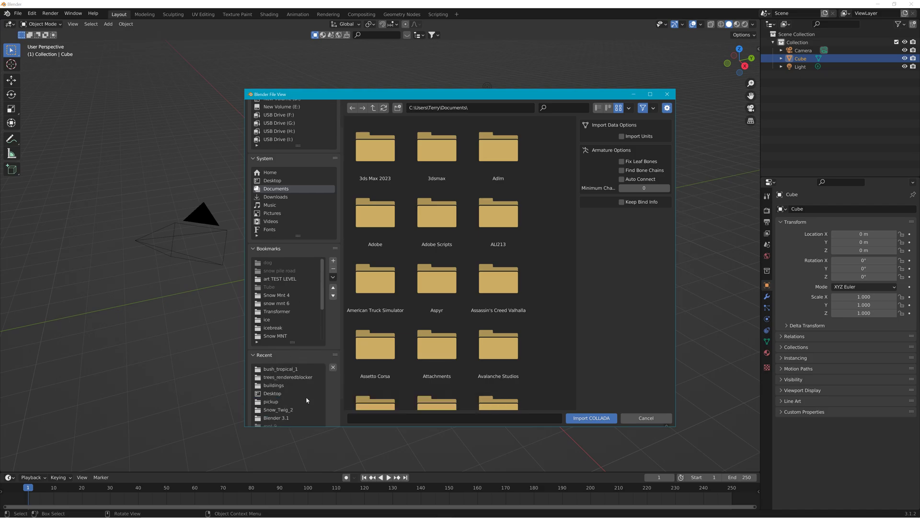
pyautogui.moveTo(340, 427); pyautogui.dragTo(337, 492)
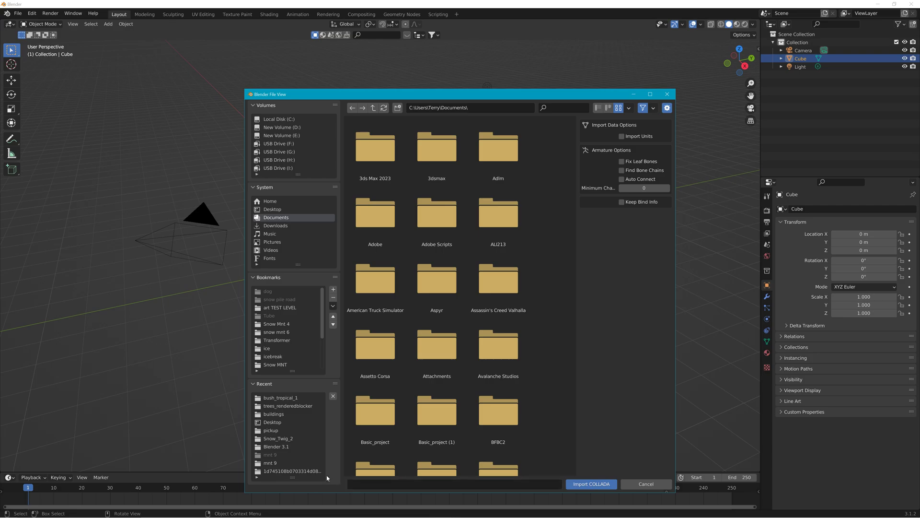
pyautogui.click(274, 431)
pyautogui.click(437, 215)
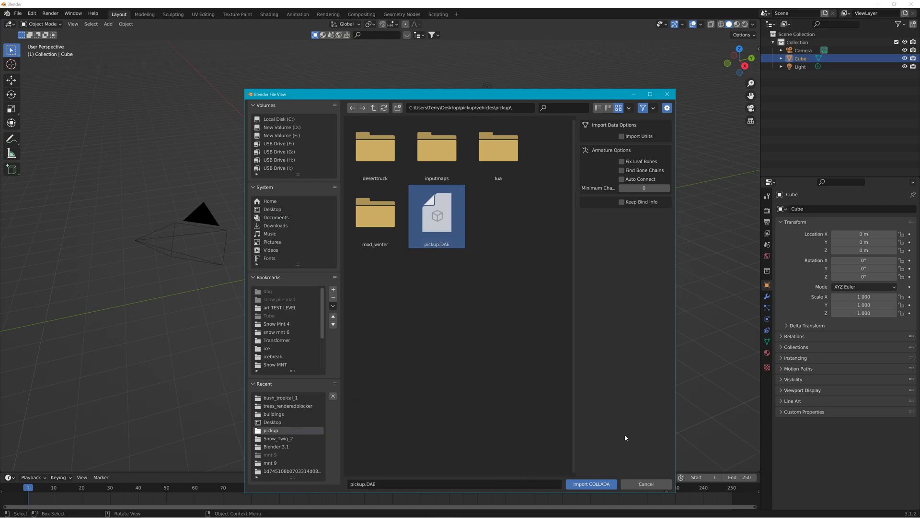
pyautogui.click(594, 484)
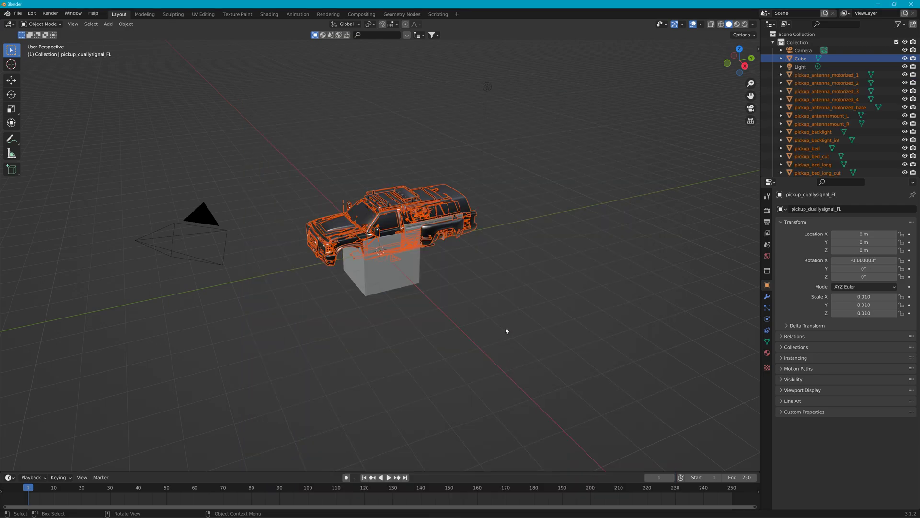
# Delete the default cube and look over the imported truck and its list of parts.
pyautogui.click(404, 276)
pyautogui.press('Delete')
pyautogui.scroll(8, 404, 273)
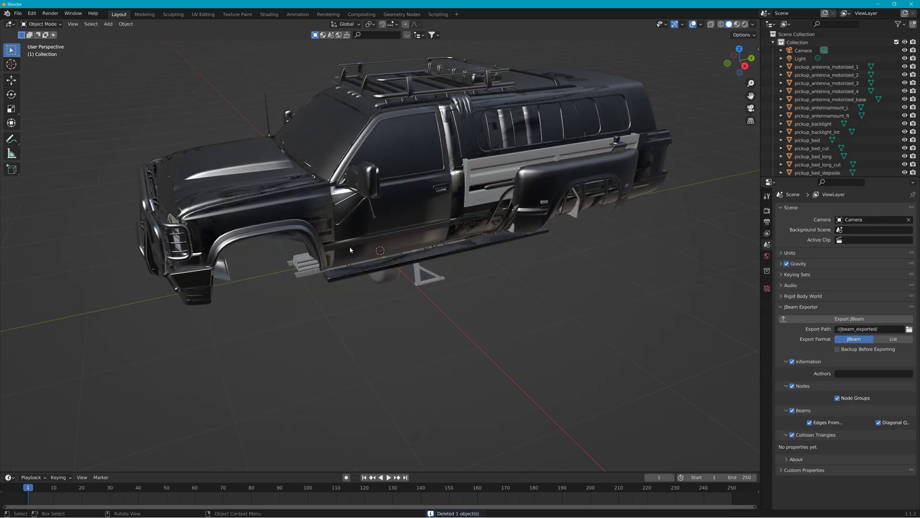
pyautogui.moveTo(404, 273); pyautogui.dragTo(455, 240, button='middle')
pyautogui.scroll(-8, 830, 91)
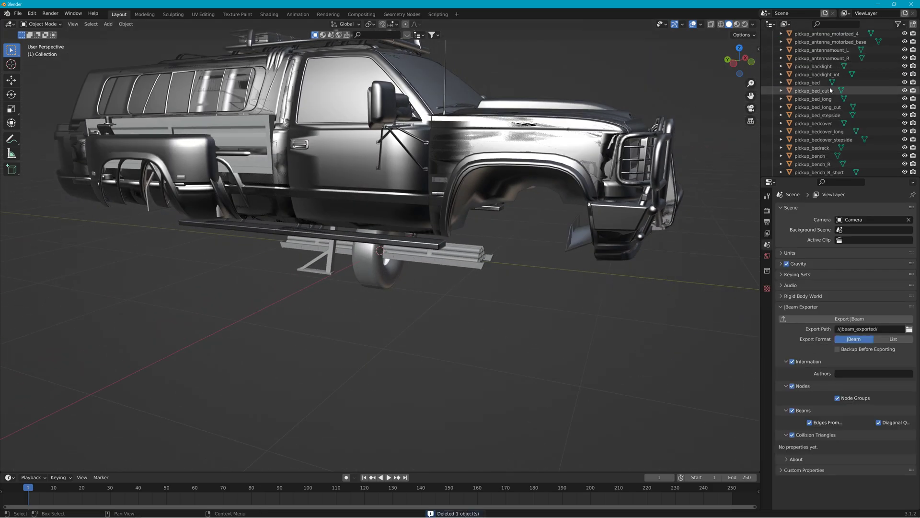
pyautogui.scroll(-15, 829, 91)
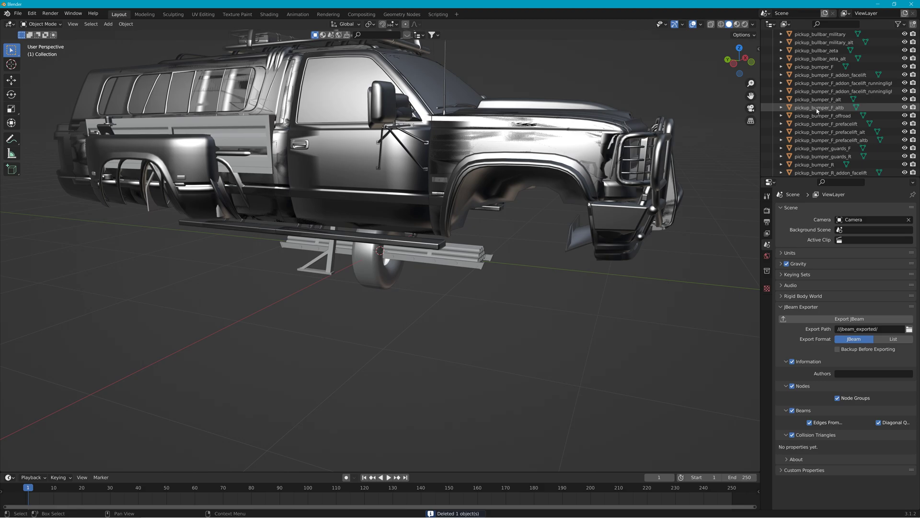
pyautogui.scroll(-15, 802, 115)
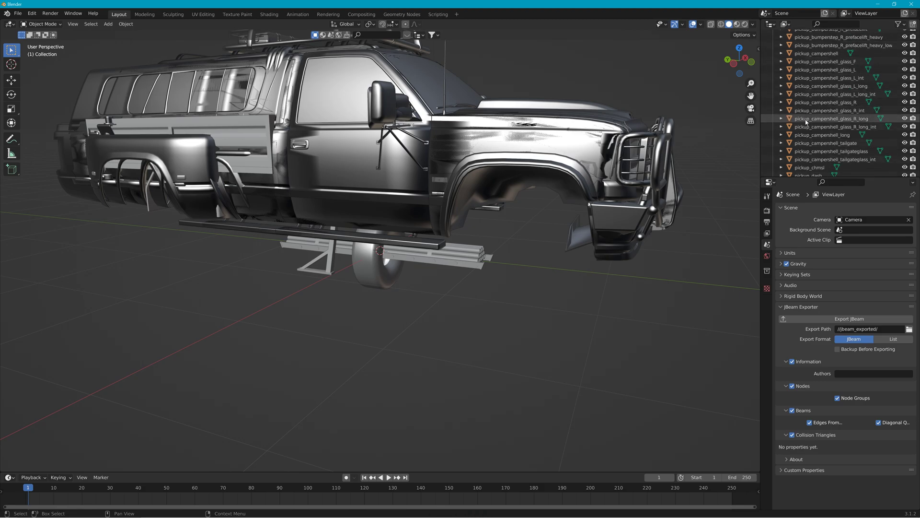
# Delete the stacked hood variants above pickup_hood_cut, starting with pickup_hood_cowl, and restore pickup_hood_cut as the hood to keep.
pyautogui.moveTo(647, 191); pyautogui.dragTo(520, 228, button='middle')
pyautogui.click(376, 230)
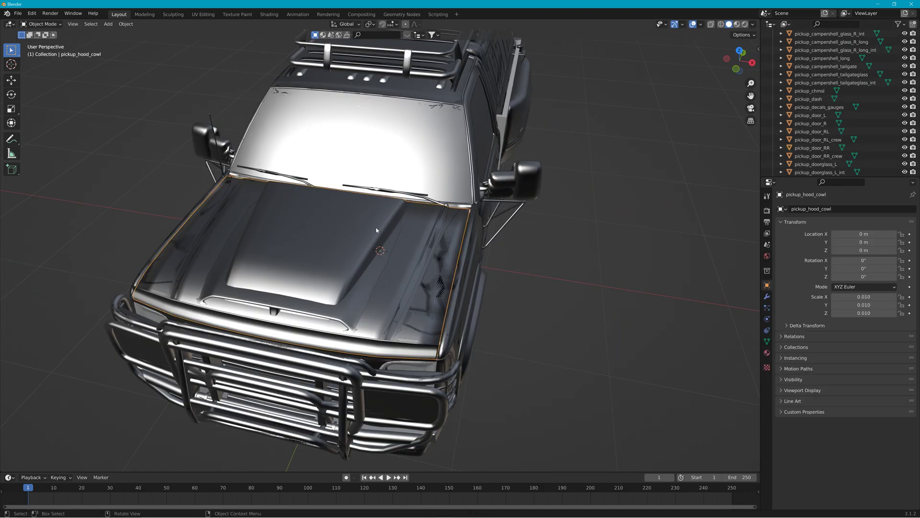
pyautogui.press('Delete')
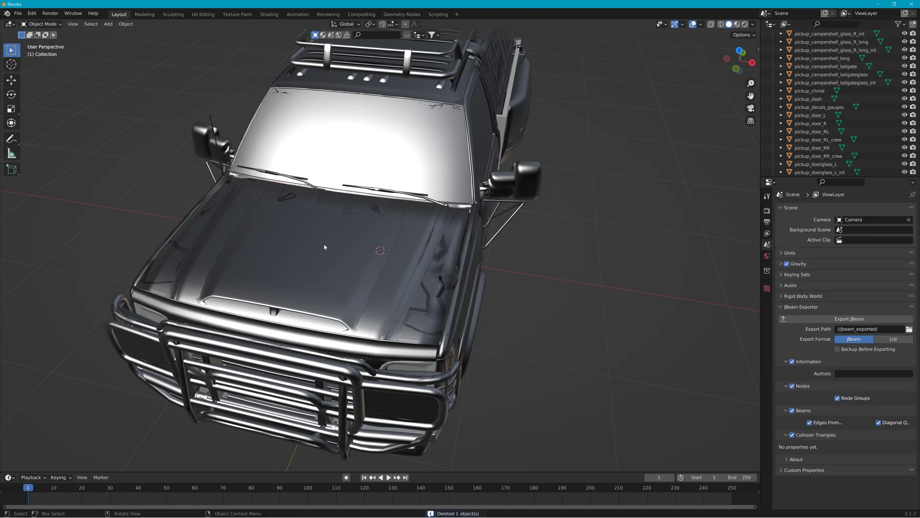
pyautogui.hotkey('ctrl', 'z')
pyautogui.press('Delete')
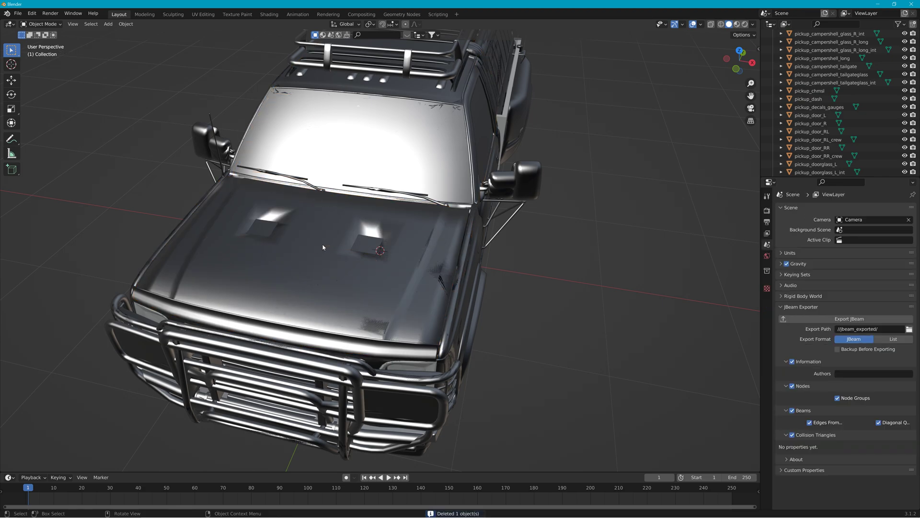
pyautogui.click(307, 264)
pyautogui.press('Delete')
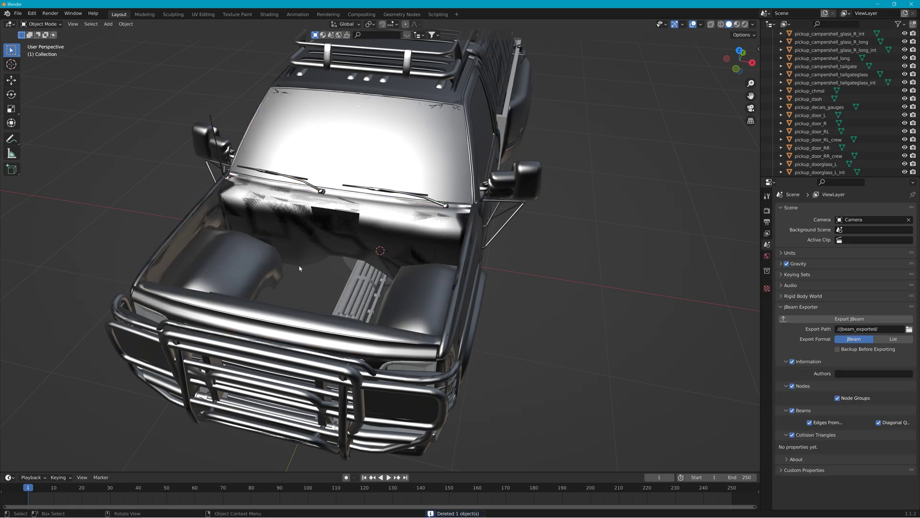
pyautogui.hotkey('ctrl', 'z')
pyautogui.moveTo(274, 265); pyautogui.dragTo(354, 259, button='middle')
pyautogui.scroll(6, 462, 224)
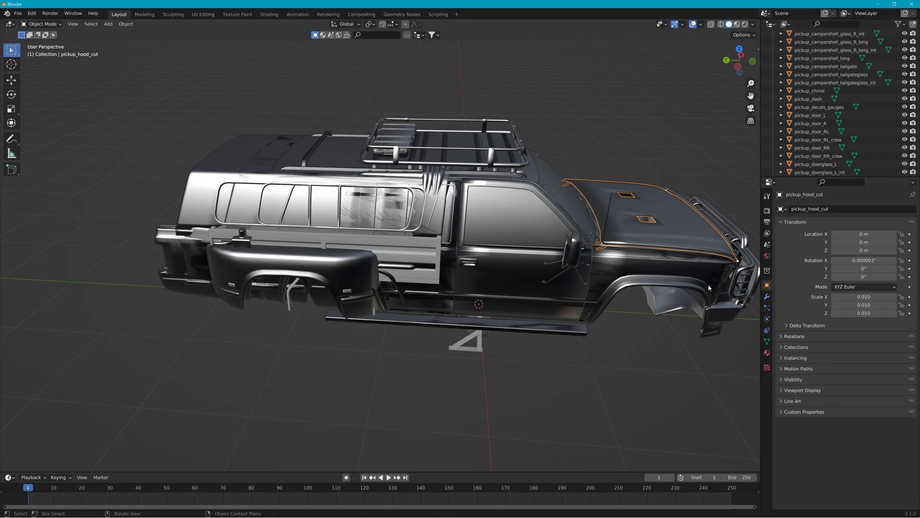
# Add the truck's right-side body parts to the hood selection, including pickup_door_R, pickup_door_RR, both camper shells and the right rear dually fender flare.
pyautogui.moveTo(668, 332); pyautogui.dragTo(647, 331, button='middle')
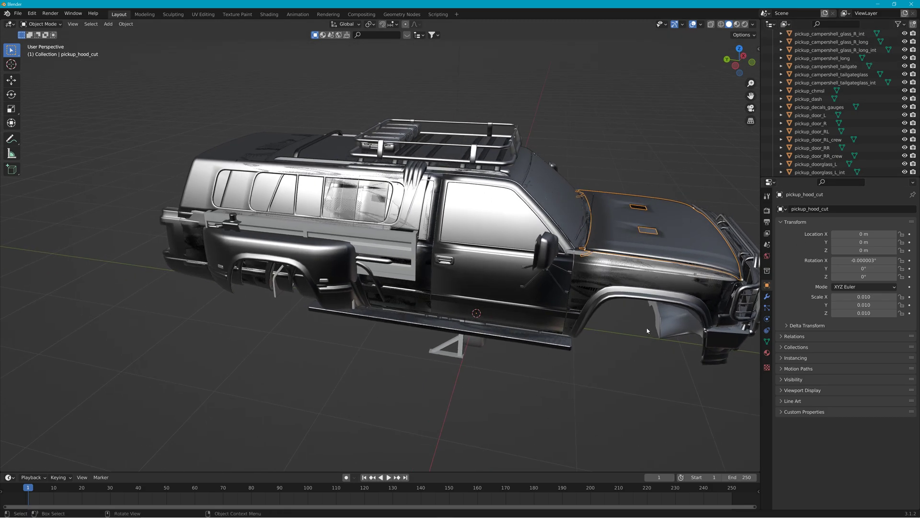
pyautogui.keyDown('shift'); pyautogui.click(479, 273); pyautogui.keyUp('shift')
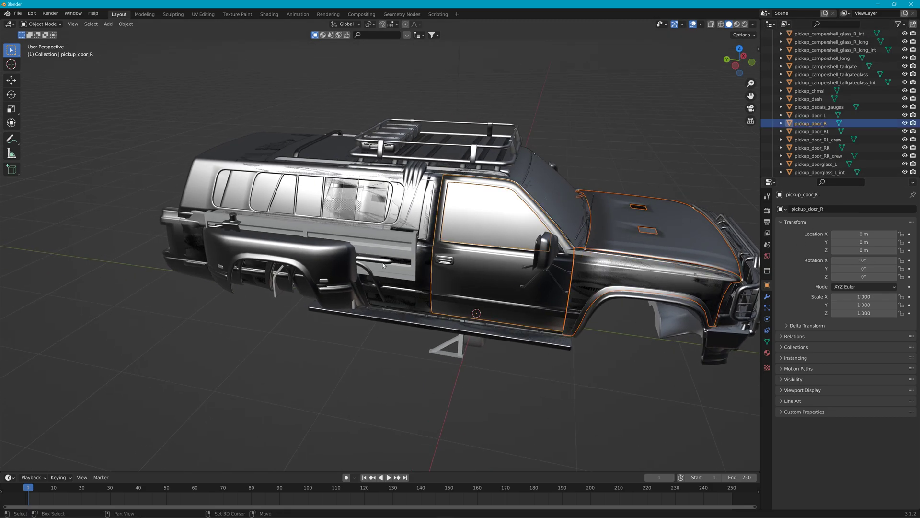
pyautogui.keyDown('shift'); pyautogui.click(418, 283); pyautogui.keyUp('shift')
pyautogui.keyDown('shift'); pyautogui.click(277, 159); pyautogui.keyUp('shift')
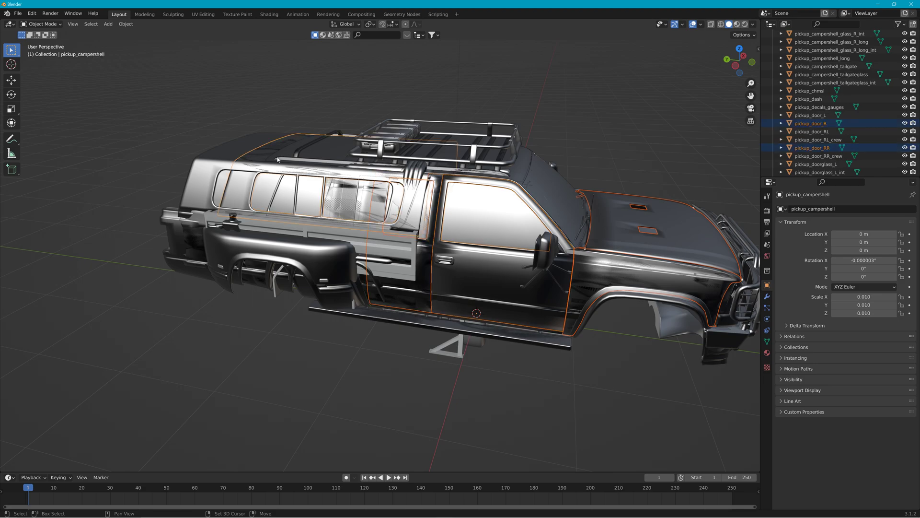
pyautogui.keyDown('shift'); pyautogui.click(221, 179); pyautogui.keyUp('shift')
pyautogui.keyDown('shift'); pyautogui.click(224, 236); pyautogui.keyUp('shift')
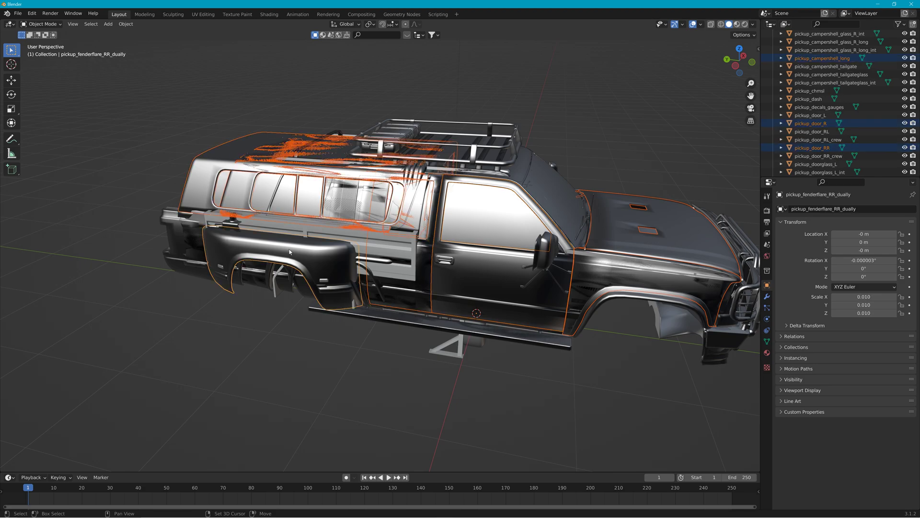
pyautogui.keyDown('shift'); pyautogui.click(503, 283); pyautogui.keyUp('shift')
pyautogui.moveTo(504, 283); pyautogui.dragTo(325, 273, button='middle')
# Add the left doors, pickup_fender_L_facelift, pickup_boxbed_wood, the left rear dually flare, pickup_body_short_ext and pickup_campershell_long to the selection.
pyautogui.keyDown('shift'); pyautogui.click(254, 259); pyautogui.keyUp('shift')
pyautogui.keyDown('shift'); pyautogui.click(144, 273); pyautogui.keyUp('shift')
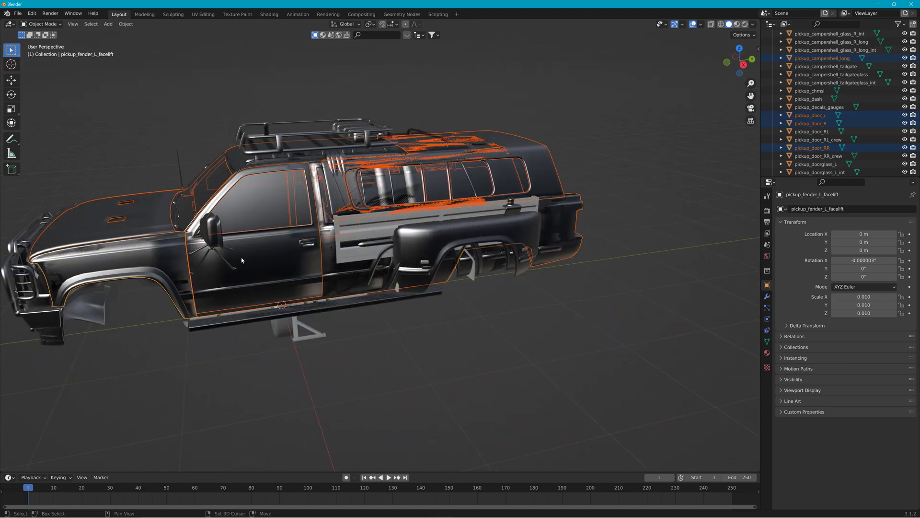
pyautogui.keyDown('shift'); pyautogui.click(338, 264); pyautogui.keyUp('shift')
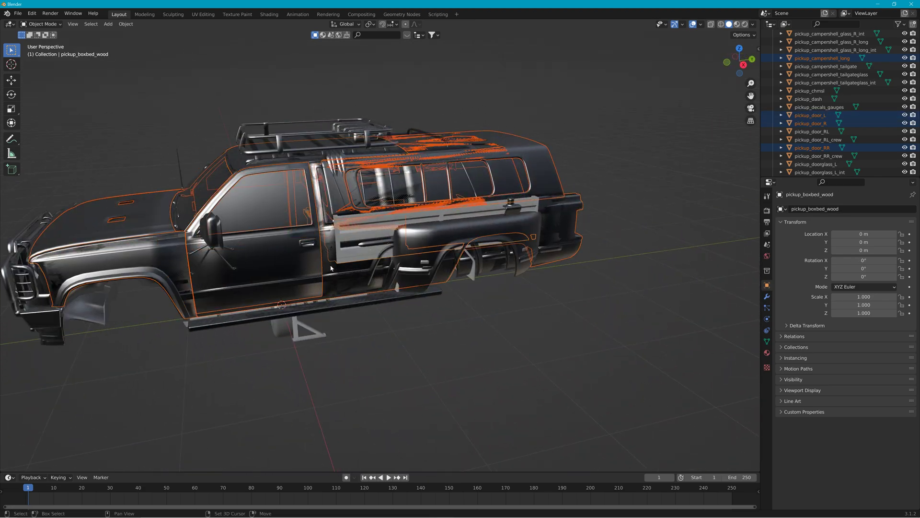
pyautogui.keyDown('shift'); pyautogui.click(335, 256); pyautogui.keyUp('shift')
pyautogui.keyDown('shift'); pyautogui.click(419, 236); pyautogui.keyUp('shift')
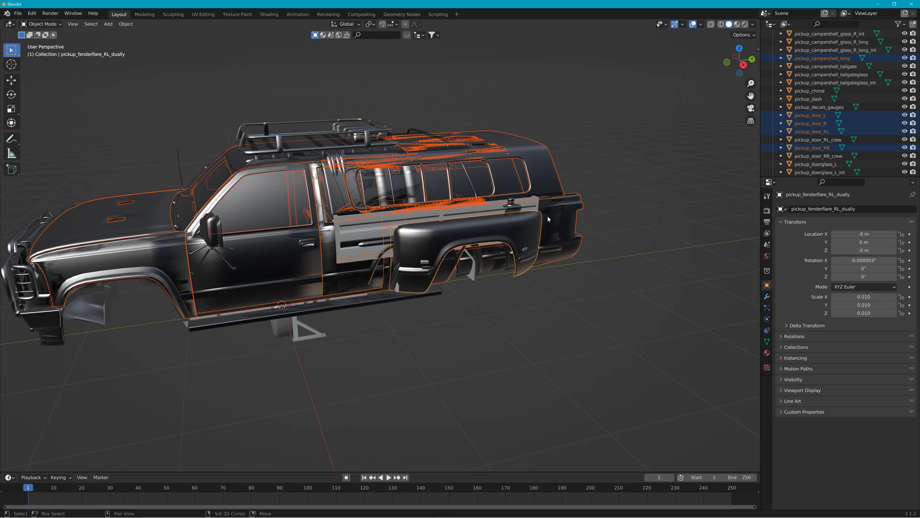
pyautogui.keyDown('shift'); pyautogui.click(557, 210); pyautogui.keyUp('shift')
pyautogui.keyDown('shift'); pyautogui.click(566, 204); pyautogui.keyUp('shift')
pyautogui.keyDown('shift'); pyautogui.click(570, 209); pyautogui.keyUp('shift')
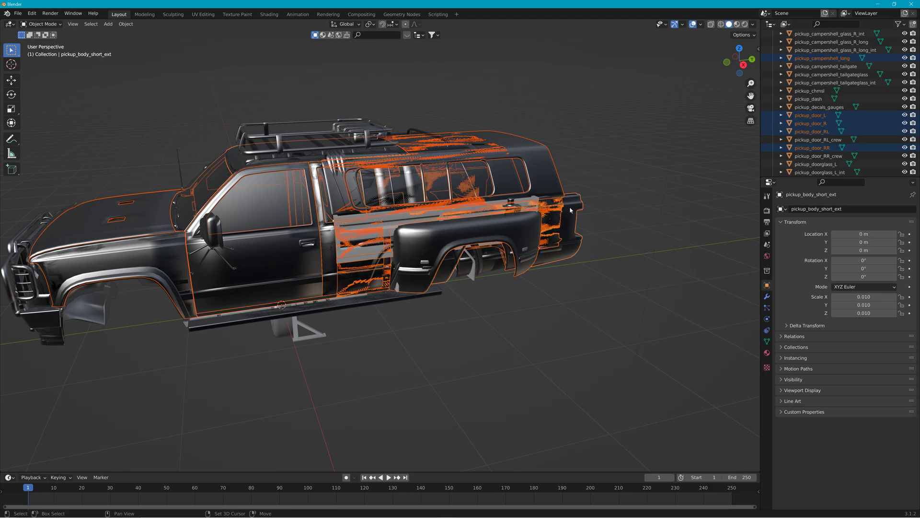
pyautogui.keyDown('shift'); pyautogui.click(545, 199); pyautogui.keyUp('shift')
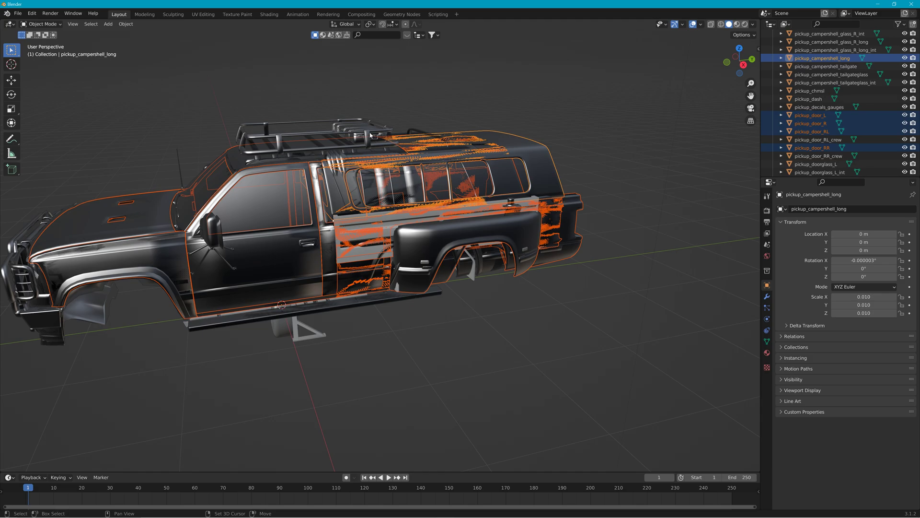
# Add pickup_runningboard_L_short, pickup_bumper_F_offroad, pickup_runningboard_R_crew and pickup_mirror_R_heavy to the selection.
pyautogui.keyDown('shift'); pyautogui.click(230, 324); pyautogui.keyUp('shift')
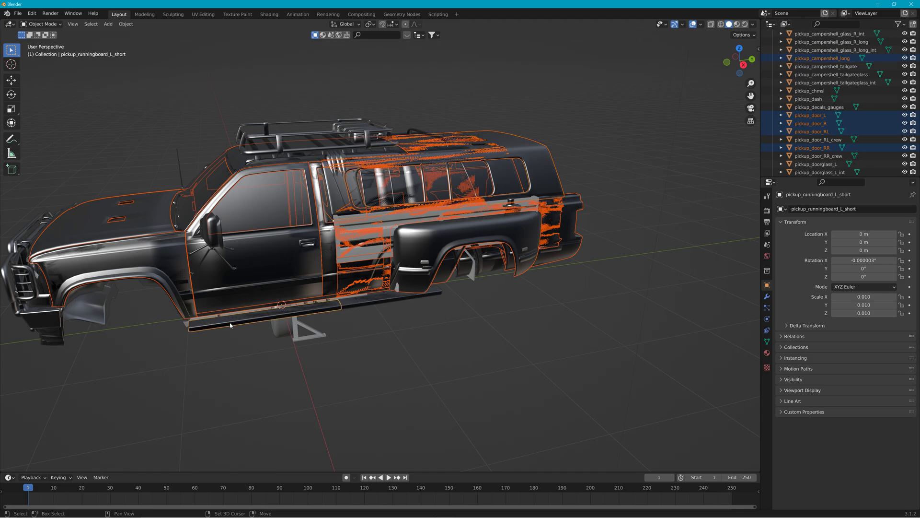
pyautogui.keyDown('shift'); pyautogui.click(60, 326); pyautogui.keyUp('shift')
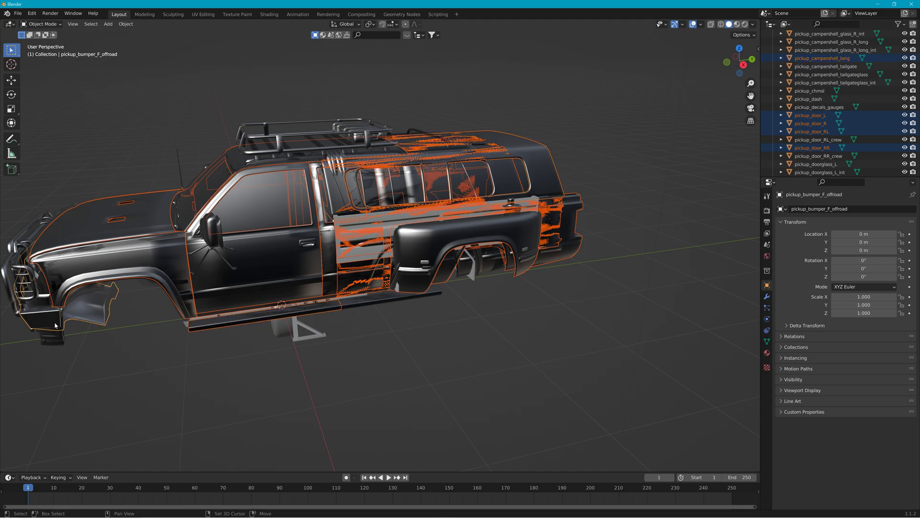
pyautogui.moveTo(61, 326); pyautogui.dragTo(504, 297, button='middle')
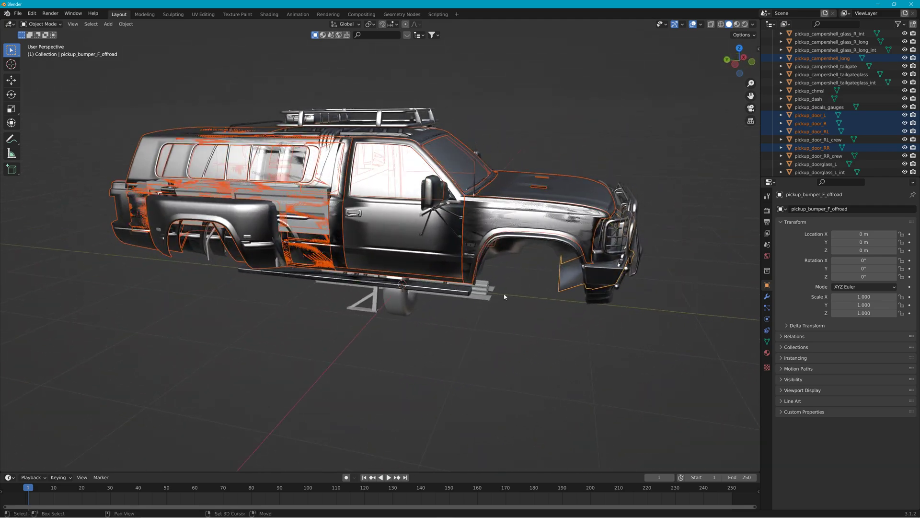
pyautogui.keyDown('shift'); pyautogui.click(441, 291); pyautogui.keyUp('shift')
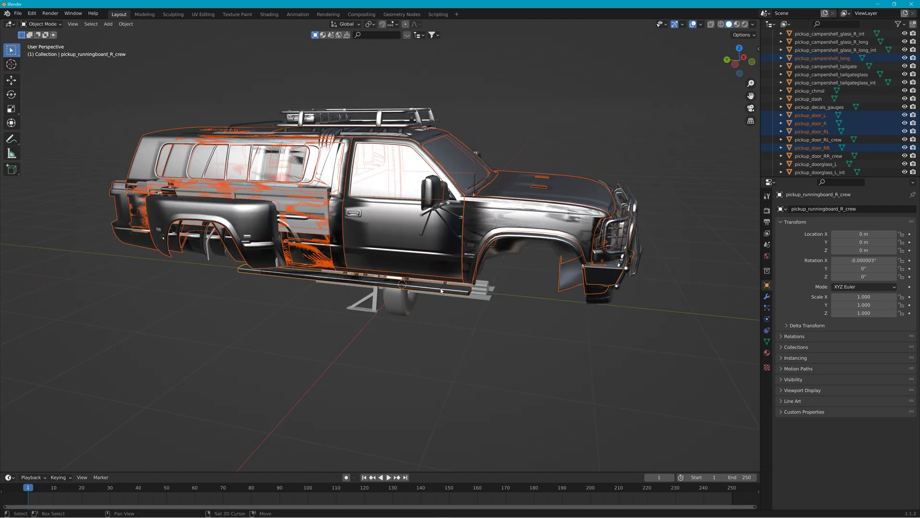
pyautogui.keyDown('shift'); pyautogui.click(434, 201); pyautogui.keyUp('shift')
pyautogui.moveTo(432, 202); pyautogui.dragTo(209, 130, button='middle')
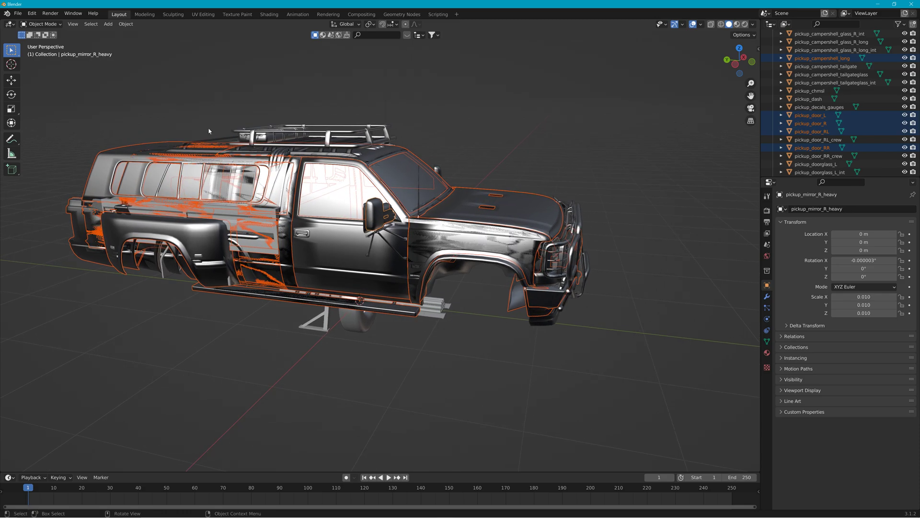
# Join all selected body parts into a single object.
pyautogui.click(108, 24)
pyautogui.moveTo(126, 24)
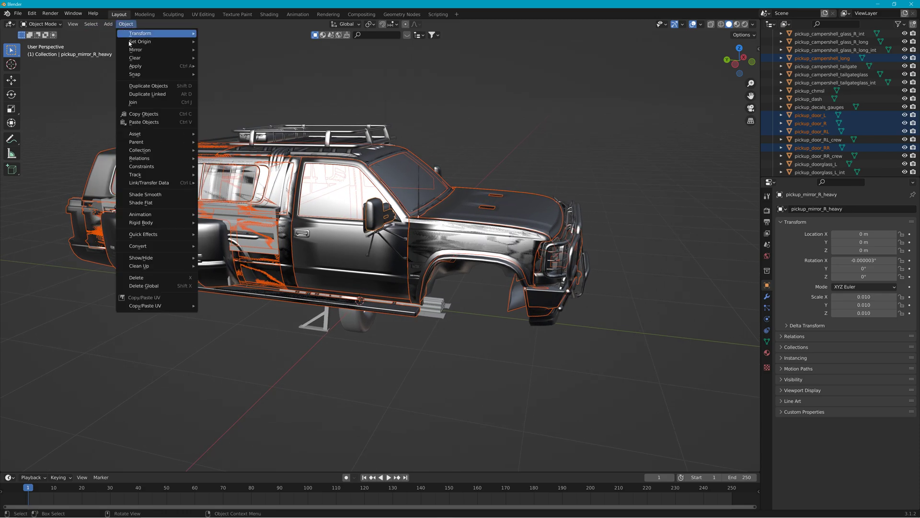
pyautogui.click(140, 101)
# Move the joined body clear of the pile, about 2.79 m up, and delete all the remaining unjoined parts.
pyautogui.press('g')
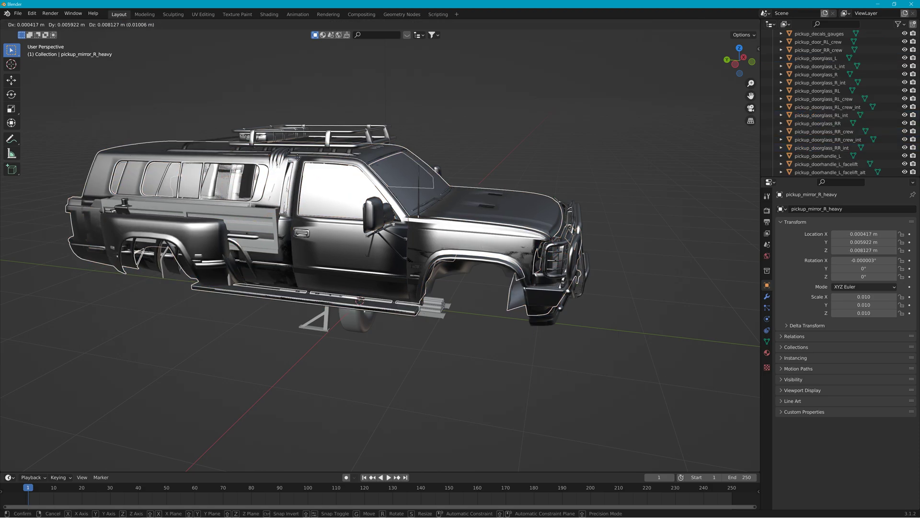
pyautogui.click(472, 366)
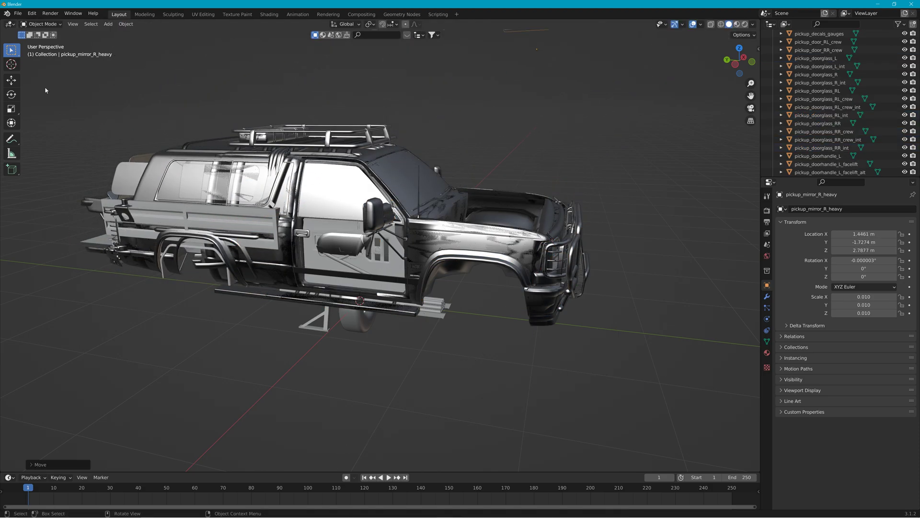
pyautogui.moveTo(46, 90); pyautogui.dragTo(661, 405)
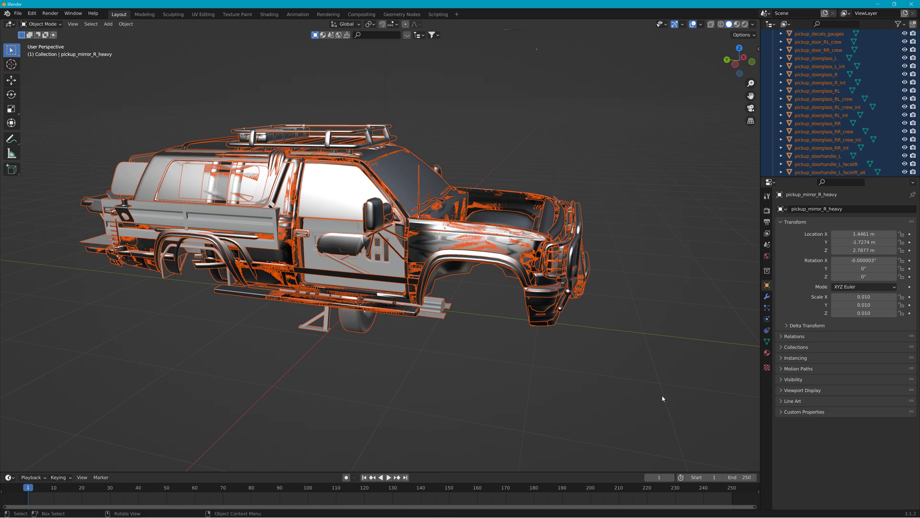
pyautogui.press('Delete')
# Set the joined truck body's origin to the 3D cursor.
pyautogui.click(445, 116)
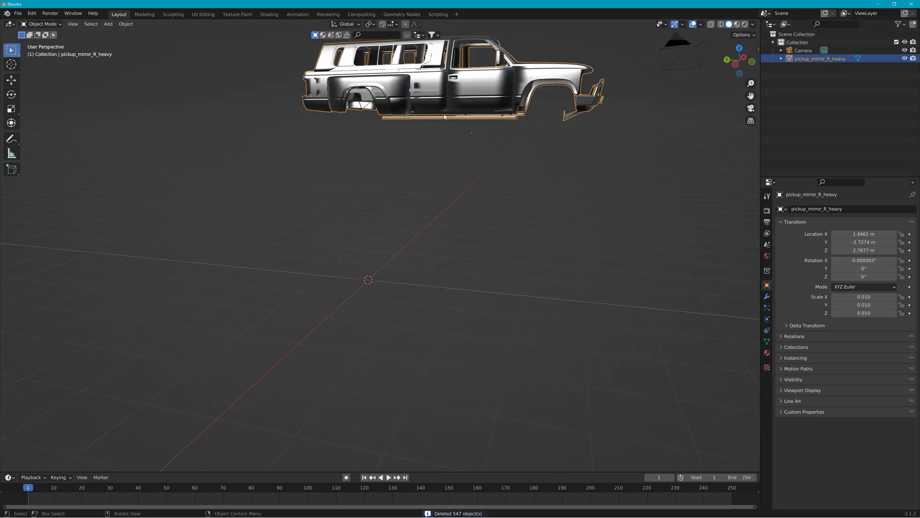
pyautogui.click(124, 24)
pyautogui.moveTo(144, 40)
pyautogui.click(242, 59)
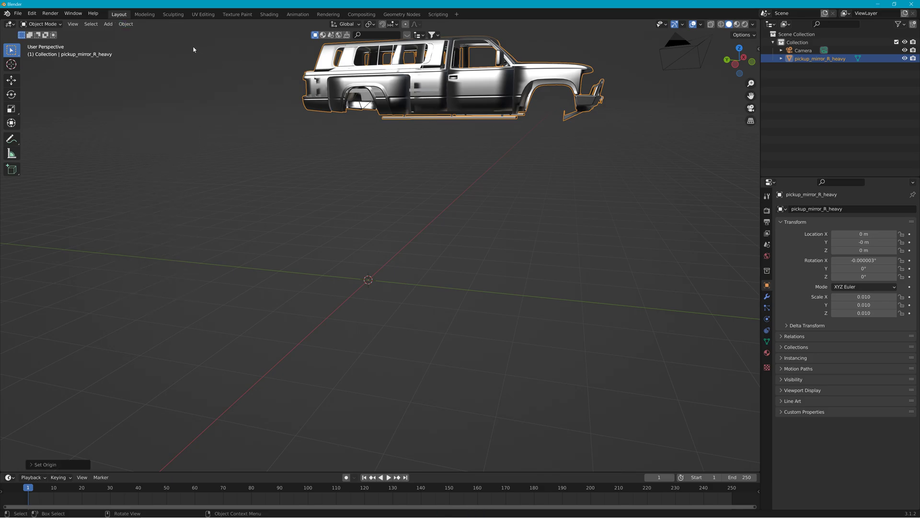
# Apply all transforms to the joined truck body and move it about 2.91 m down, back near the world origin.
pyautogui.click(120, 25)
pyautogui.moveTo(144, 69)
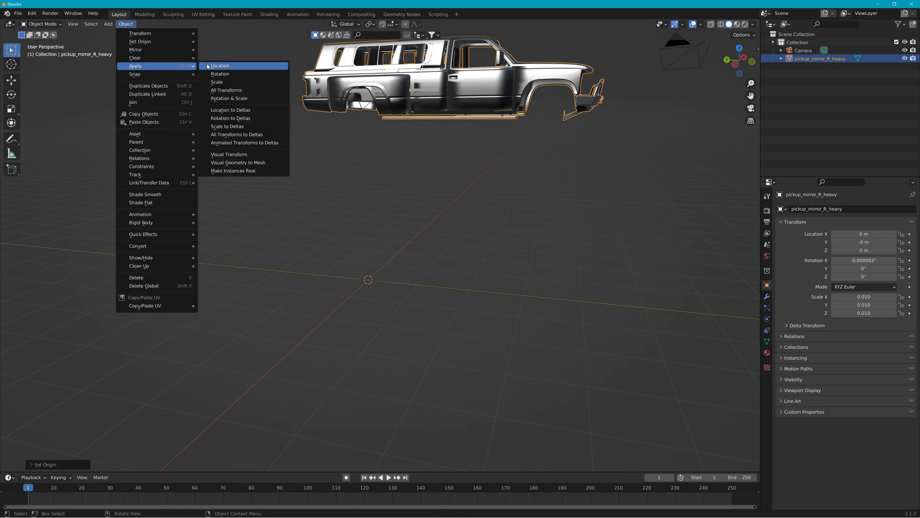
pyautogui.click(220, 91)
pyautogui.press('g')
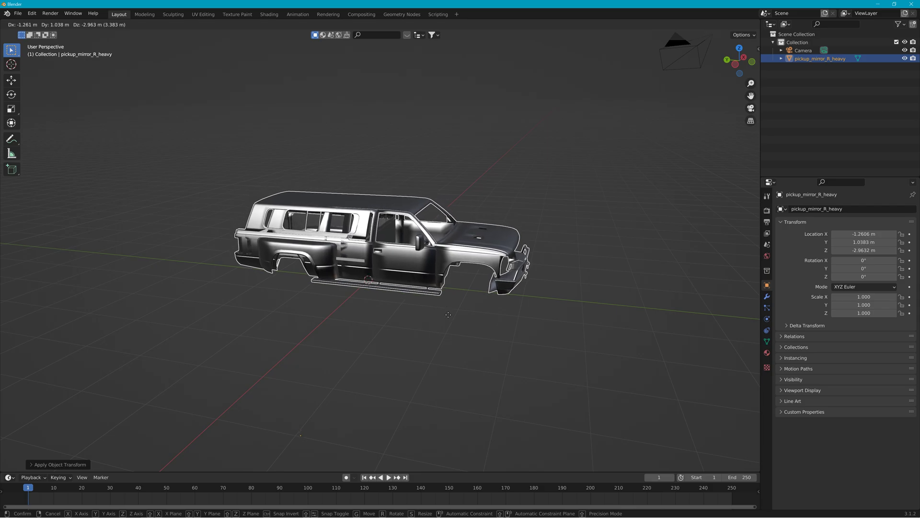
pyautogui.click(450, 315)
# Set the truck body's origin to the 3D cursor and apply all its transforms.
pyautogui.click(125, 24)
pyautogui.moveTo(144, 38)
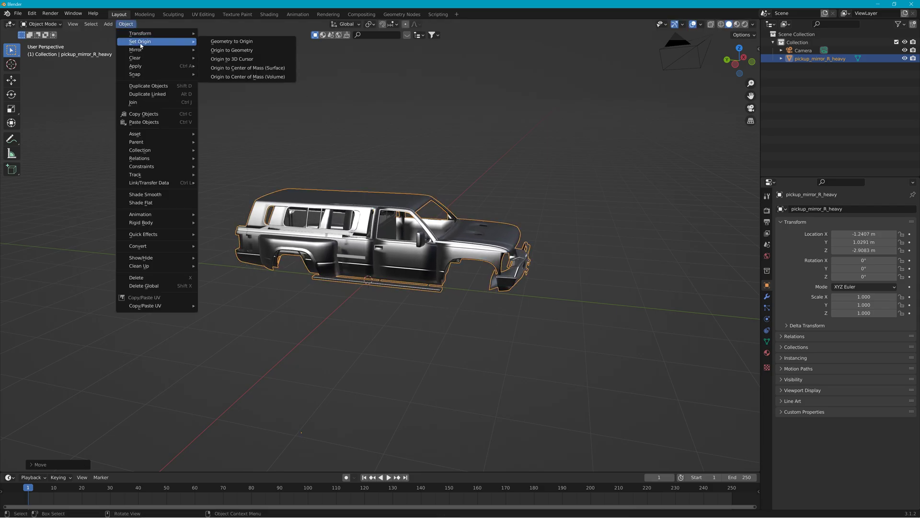
pyautogui.click(247, 60)
pyautogui.click(125, 24)
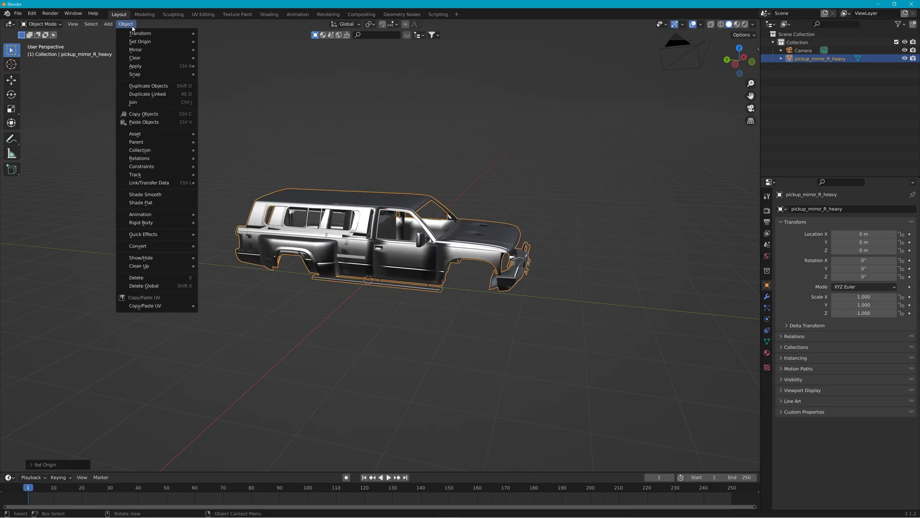
pyautogui.moveTo(153, 69)
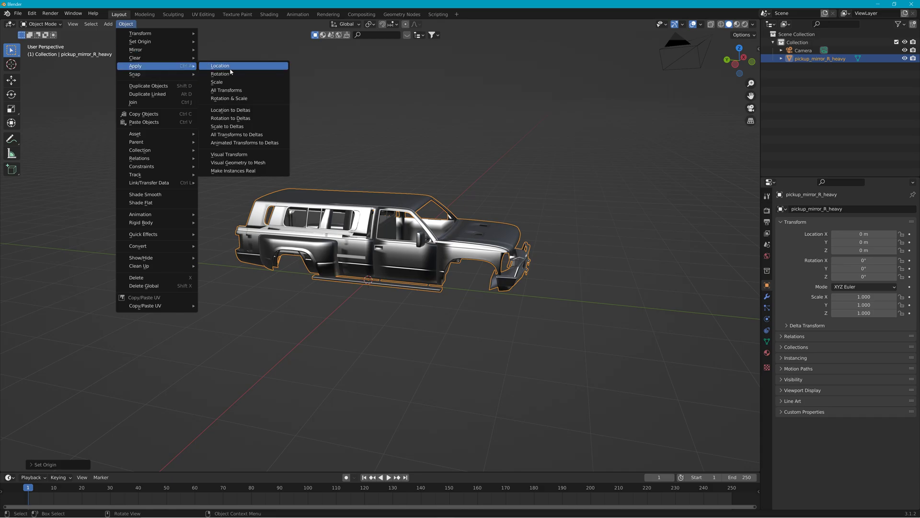
pyautogui.click(239, 92)
# Export the truck body as a COLLADA file to the Desktop, overwriting for_scale_2.dae.
pyautogui.moveTo(268, 216); pyautogui.dragTo(545, 258, button='middle')
pyautogui.click(494, 262)
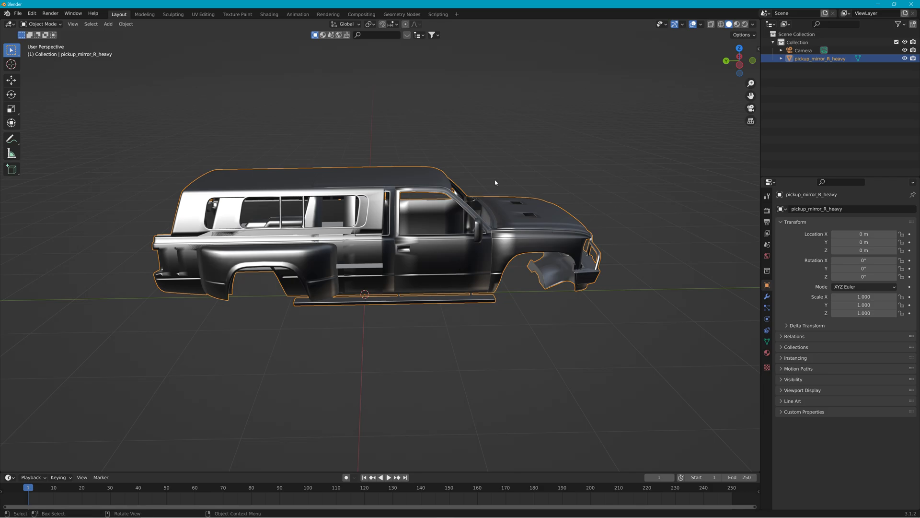
pyautogui.moveTo(495, 183); pyautogui.dragTo(560, 173, button='middle')
pyautogui.moveTo(471, 254); pyautogui.dragTo(347, 278, button='middle')
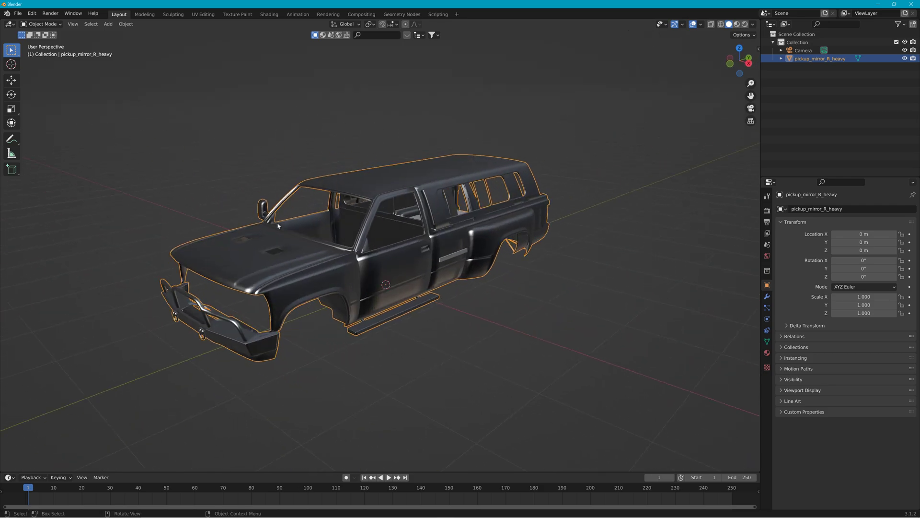
pyautogui.moveTo(241, 197); pyautogui.dragTo(364, 200, button='middle')
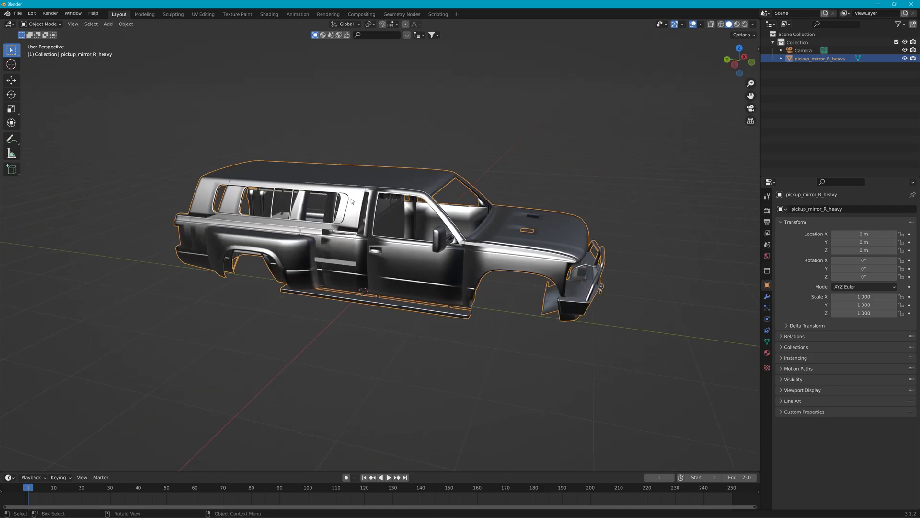
pyautogui.click(17, 15)
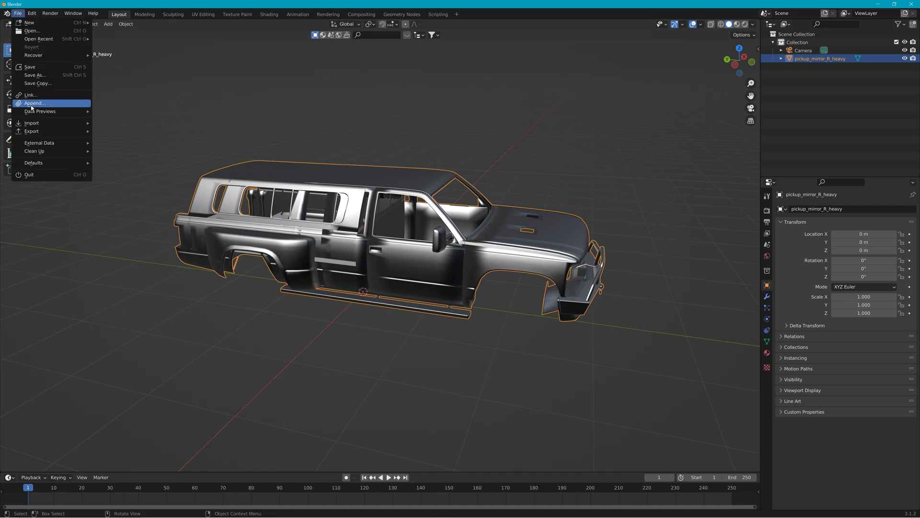
pyautogui.moveTo(72, 130)
pyautogui.click(130, 131)
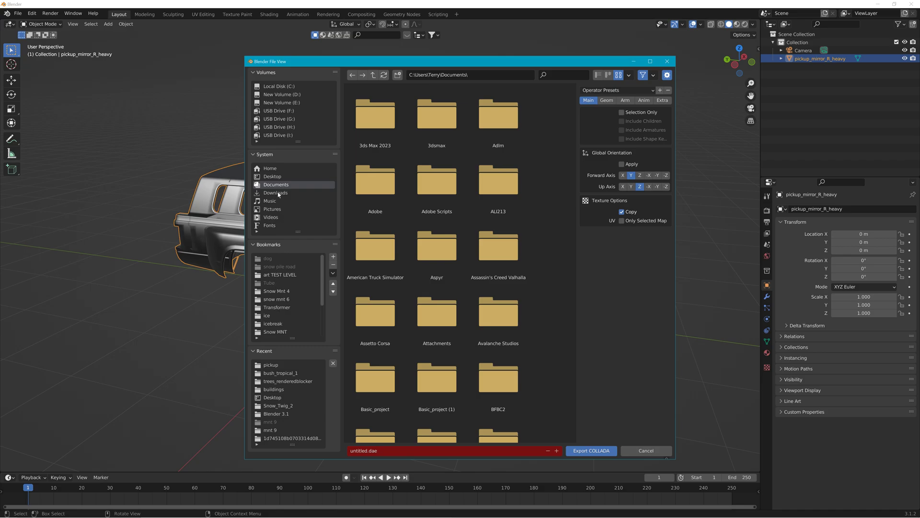
pyautogui.click(274, 176)
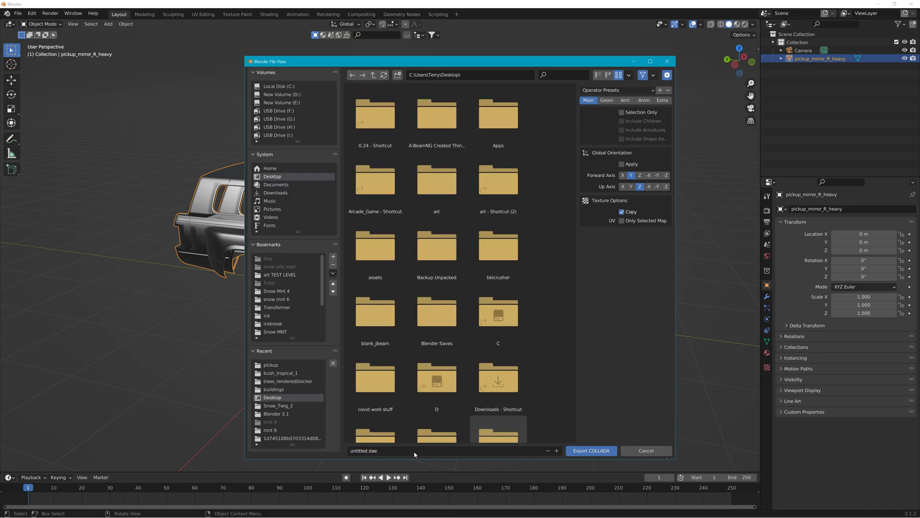
pyautogui.moveTo(573, 137); pyautogui.dragTo(553, 428)
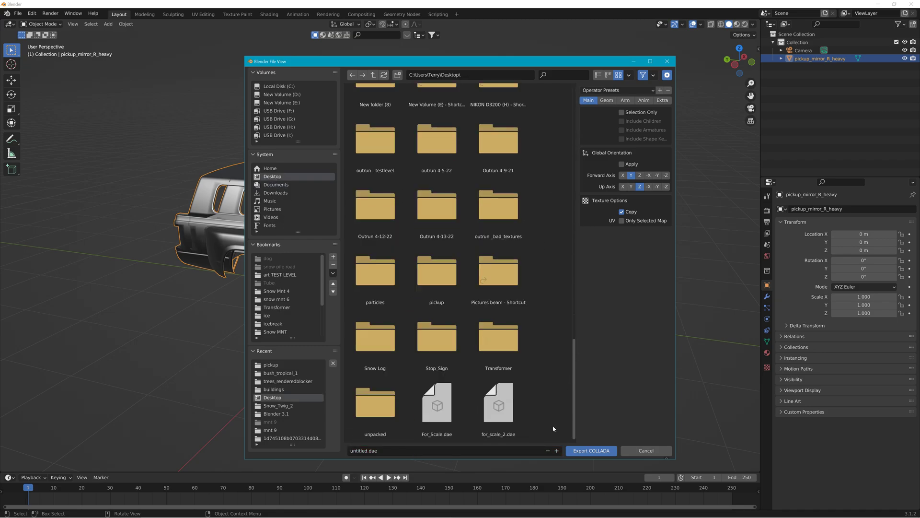
pyautogui.click(512, 413)
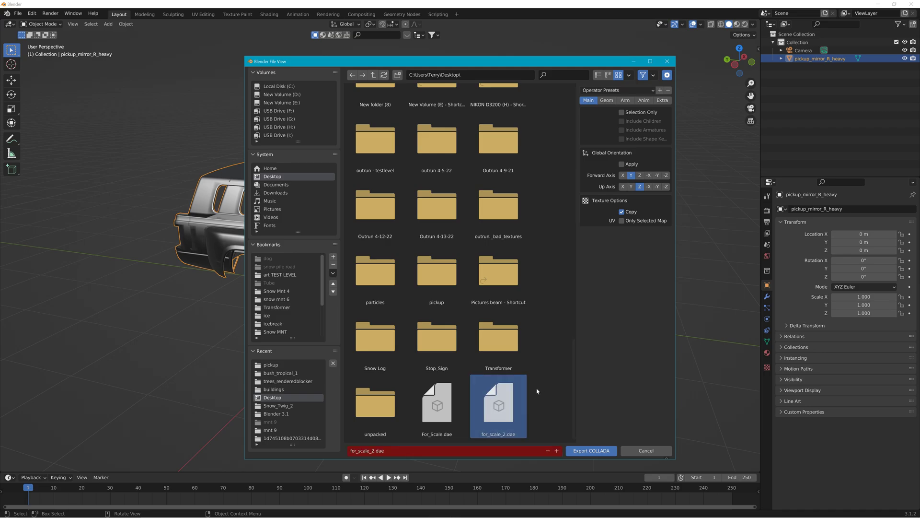
pyautogui.click(588, 451)
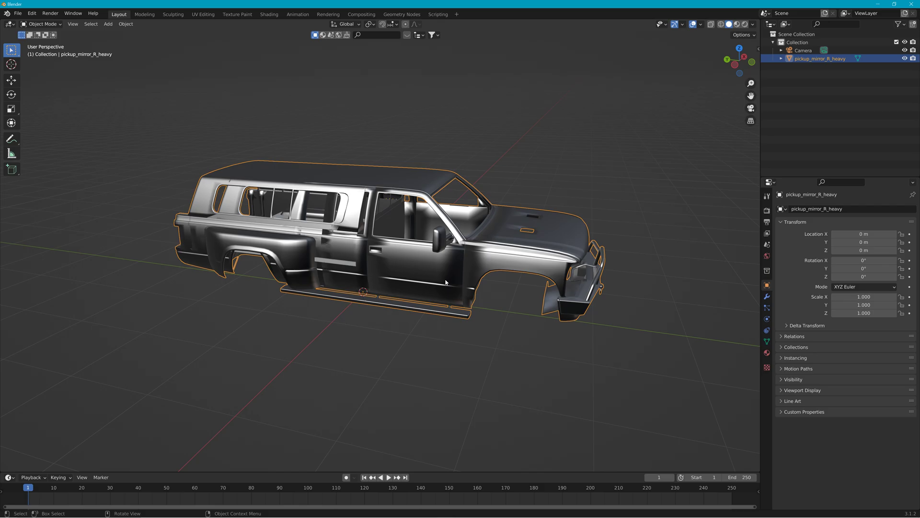
# Delete the truck body from the scene and add a default cube in its place.
pyautogui.press('Delete')
pyautogui.click(126, 23)
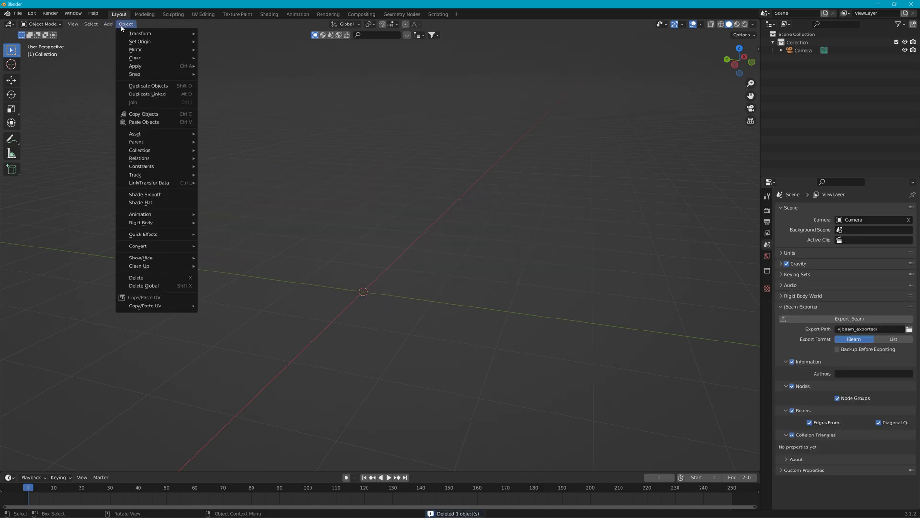
pyautogui.moveTo(108, 24)
pyautogui.click(185, 41)
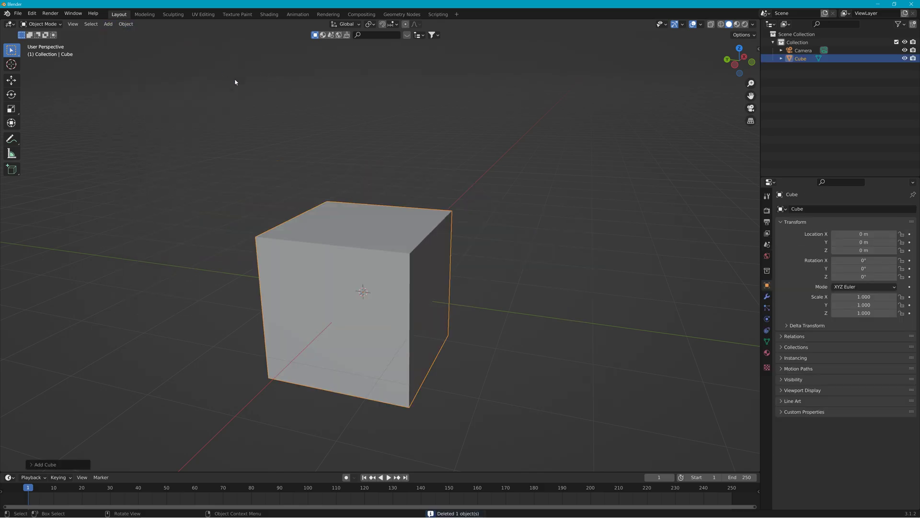
# Measure the cube's height along its front face, and remove the ruler.
pyautogui.scroll(-3, 326, 225)
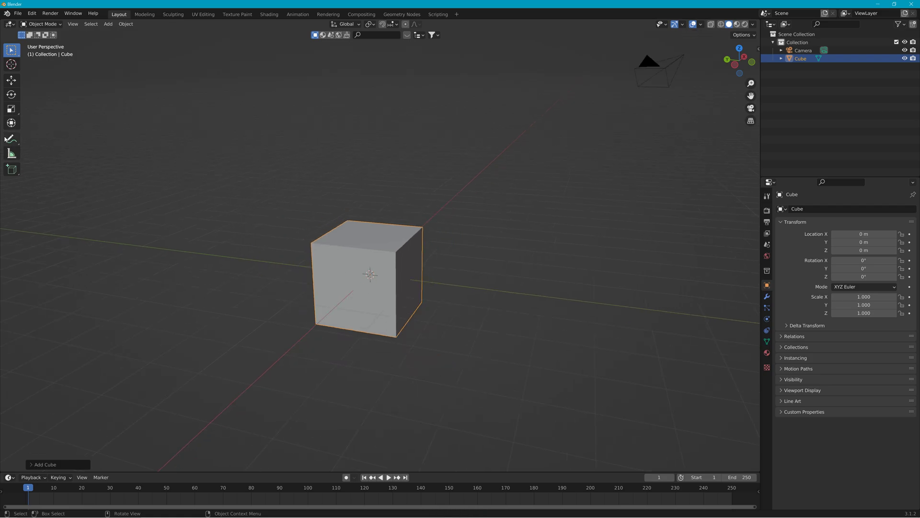
pyautogui.click(10, 153)
pyautogui.moveTo(330, 324); pyautogui.dragTo(327, 242)
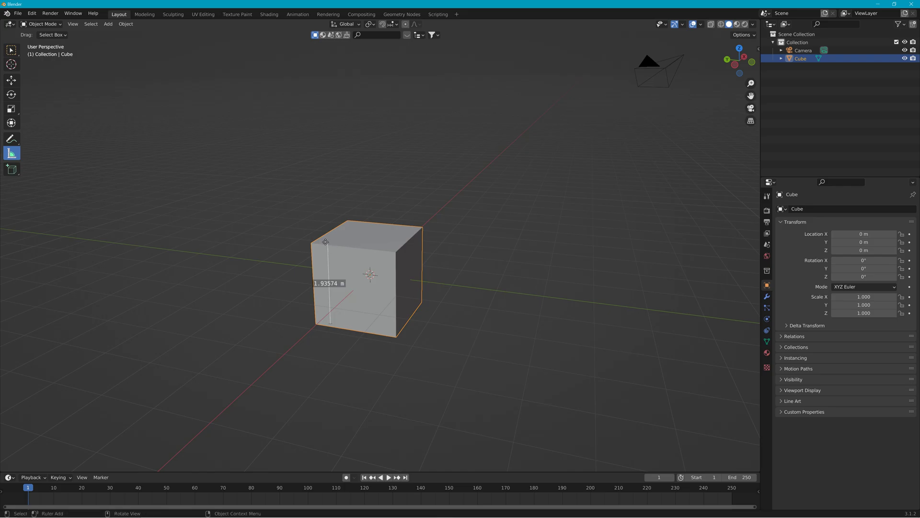
pyautogui.press('Delete')
# Move the cube about 0.98 m up so that its base sits roughly on the grid floor.
pyautogui.moveTo(191, 191); pyautogui.dragTo(267, 257, button='middle')
pyautogui.press('g')
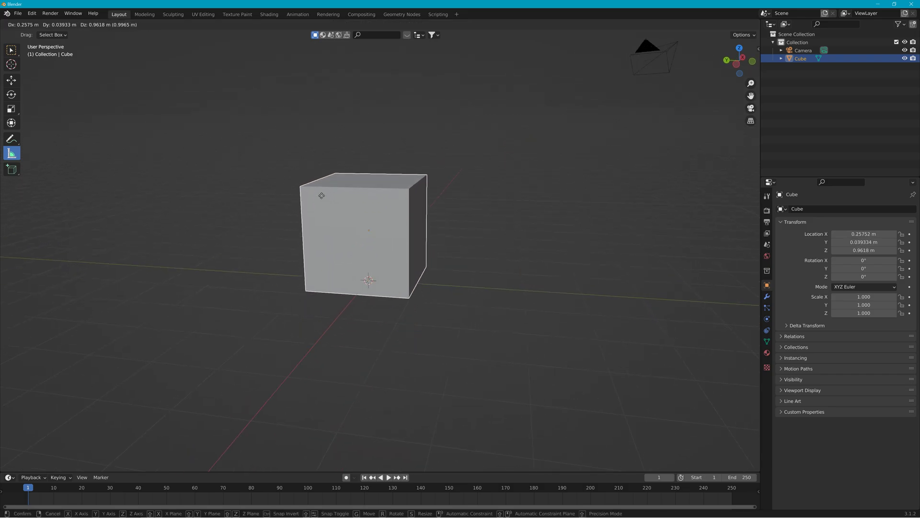
pyautogui.click(322, 204)
# Import pickup.DAE from the Desktop's pickup\vehicles\pickup folder as a COLLADA model.
pyautogui.click(18, 13)
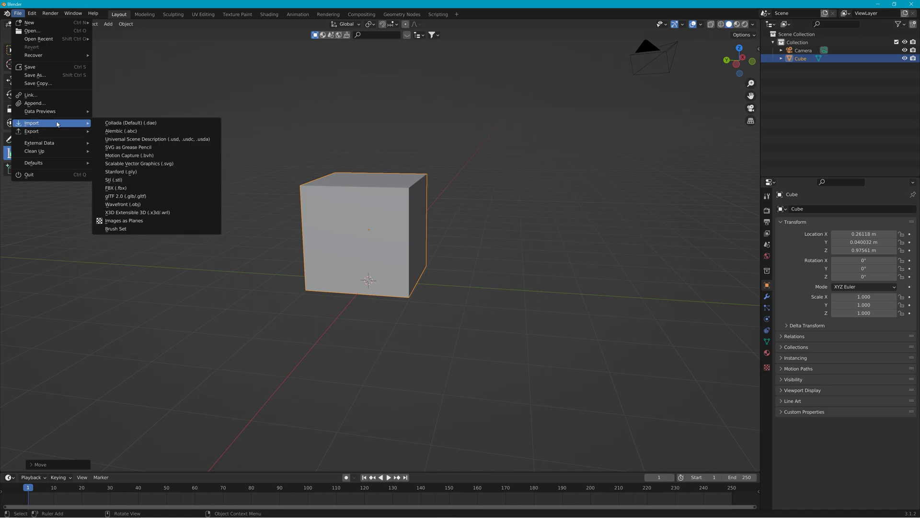
pyautogui.moveTo(32, 123)
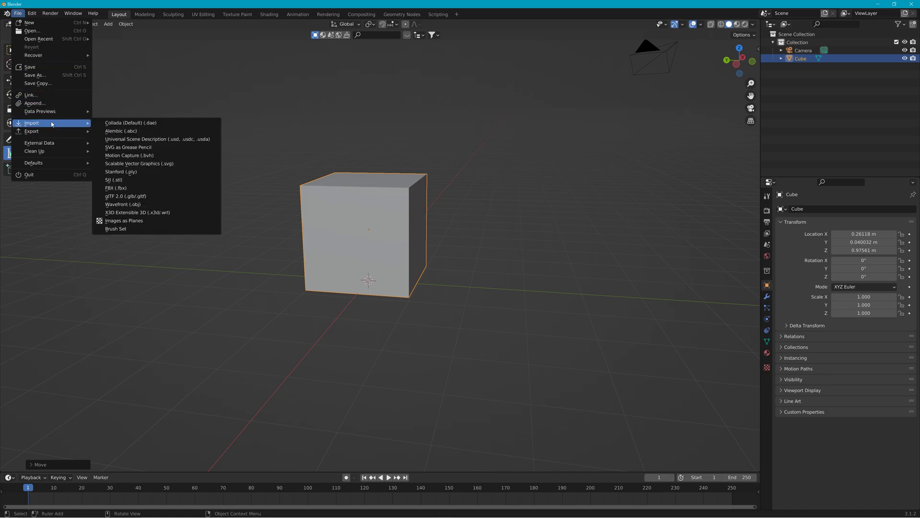
pyautogui.click(124, 124)
pyautogui.click(437, 182)
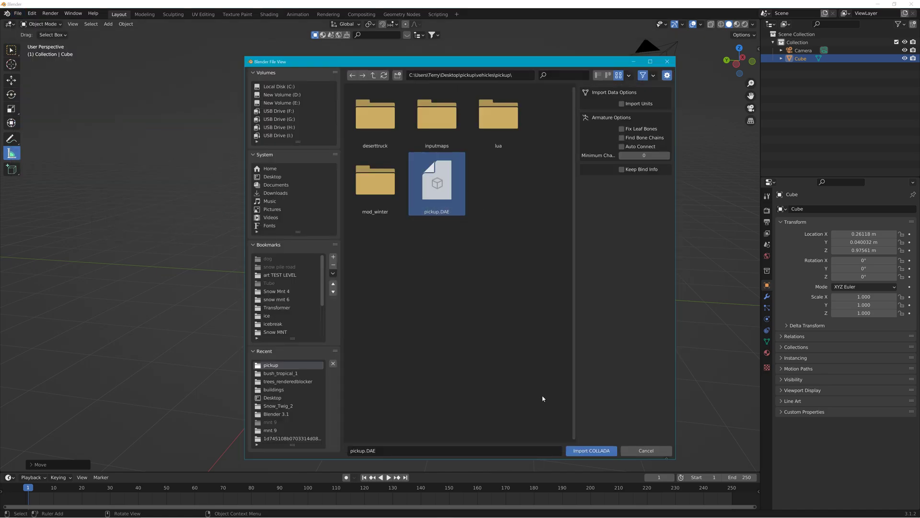
pyautogui.click(611, 453)
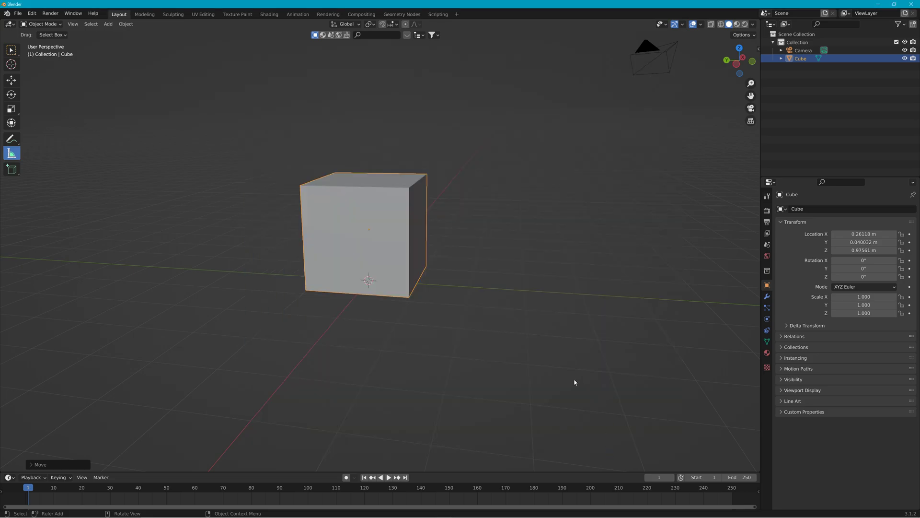
# Compare the imported pickup's size with the cube from the front and both sides.
pyautogui.moveTo(507, 323); pyautogui.dragTo(404, 236, button='middle')
pyautogui.click(407, 276)
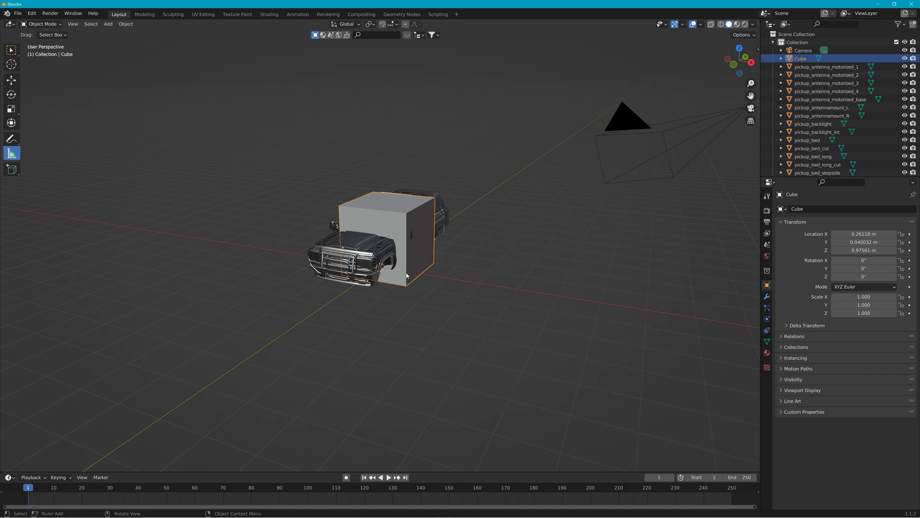
pyautogui.press('s')
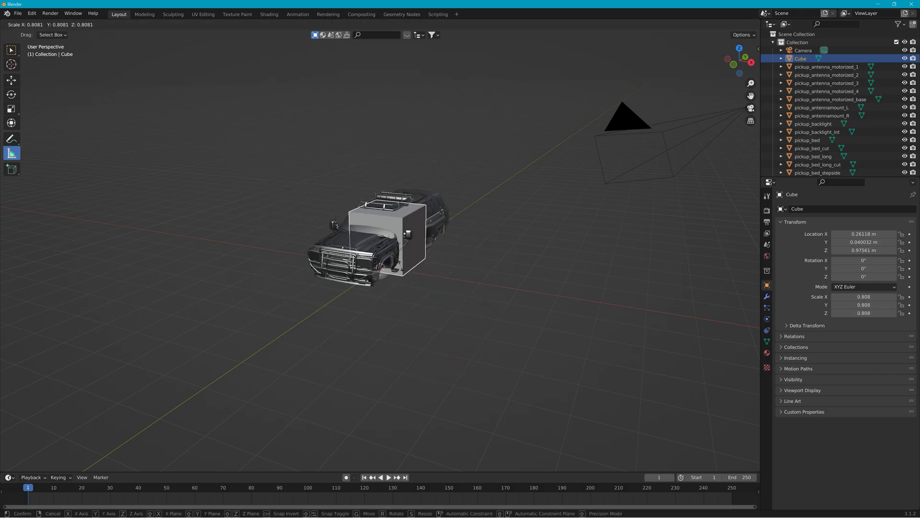
pyautogui.press('Escape')
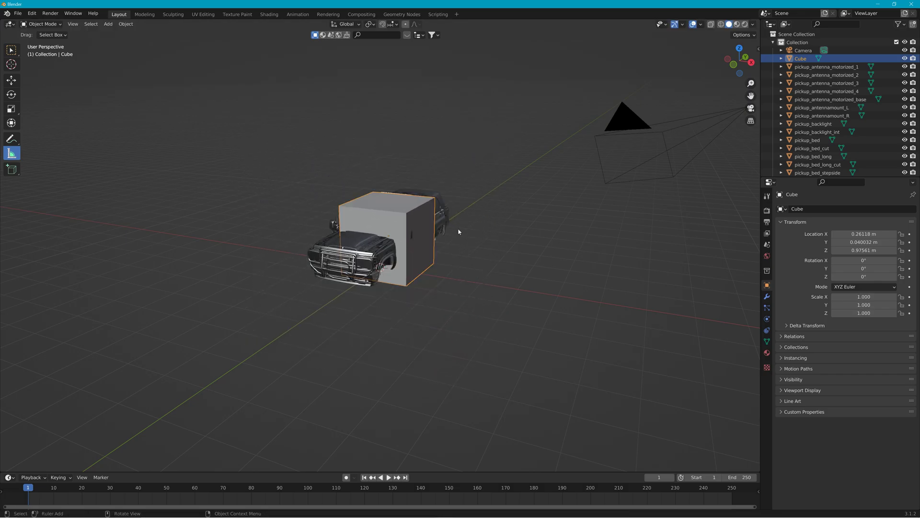
pyautogui.scroll(3, 406, 291)
pyautogui.moveTo(406, 291); pyautogui.dragTo(452, 288, button='middle')
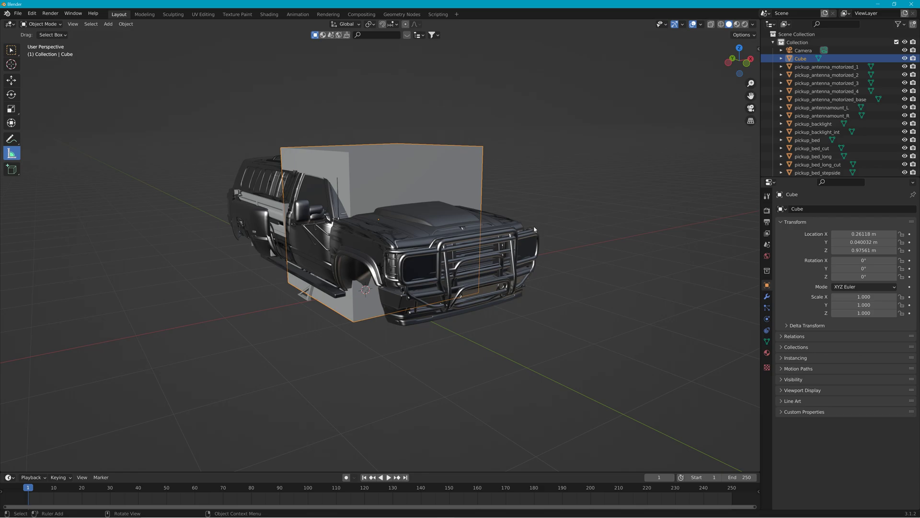
pyautogui.scroll(-1, 460, 190)
pyautogui.scroll(2, 466, 190)
pyautogui.scroll(-2, 466, 191)
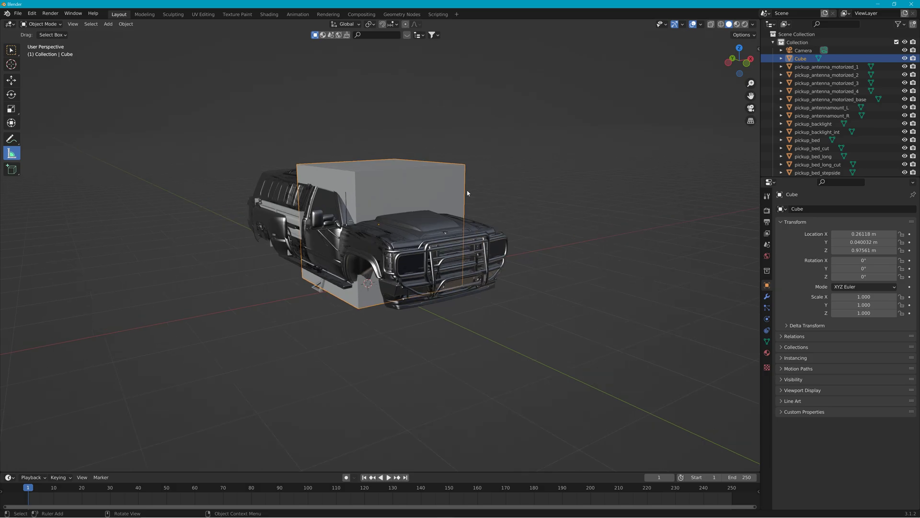
pyautogui.moveTo(457, 198); pyautogui.dragTo(402, 200, button='middle')
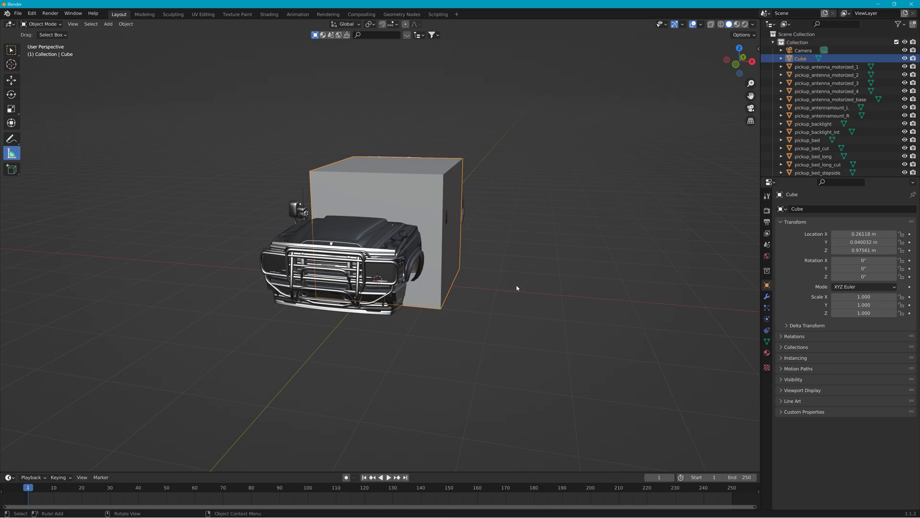
pyautogui.moveTo(517, 287)
pyautogui.mouseDown(button='middle')
pyautogui.moveTo(579, 279)
pyautogui.moveTo(485, 283)
pyautogui.moveTo(501, 291)
pyautogui.mouseUp(button='middle')
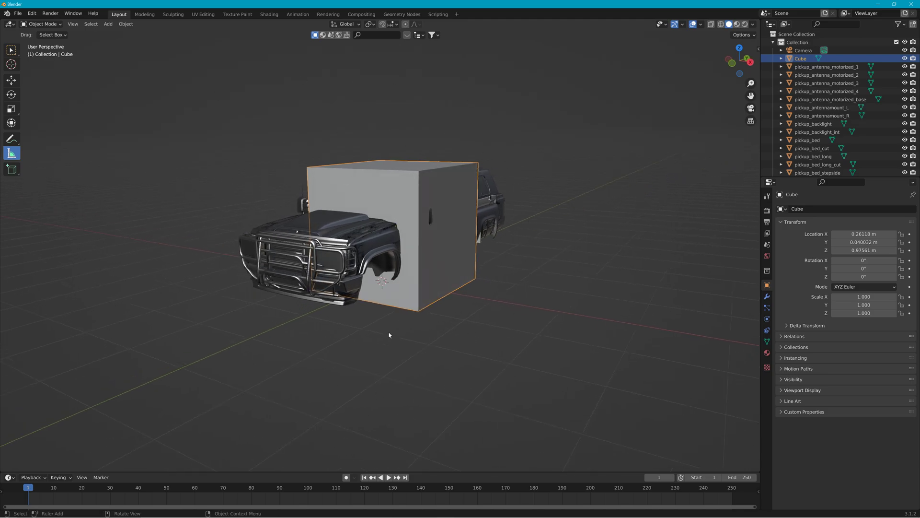
# Delete the comparison cube, keeping only the imported pickup parts and the camera.
pyautogui.moveTo(342, 303); pyautogui.dragTo(468, 236, button='middle')
pyautogui.click(397, 184)
pyautogui.click(438, 176)
pyautogui.press('Delete')
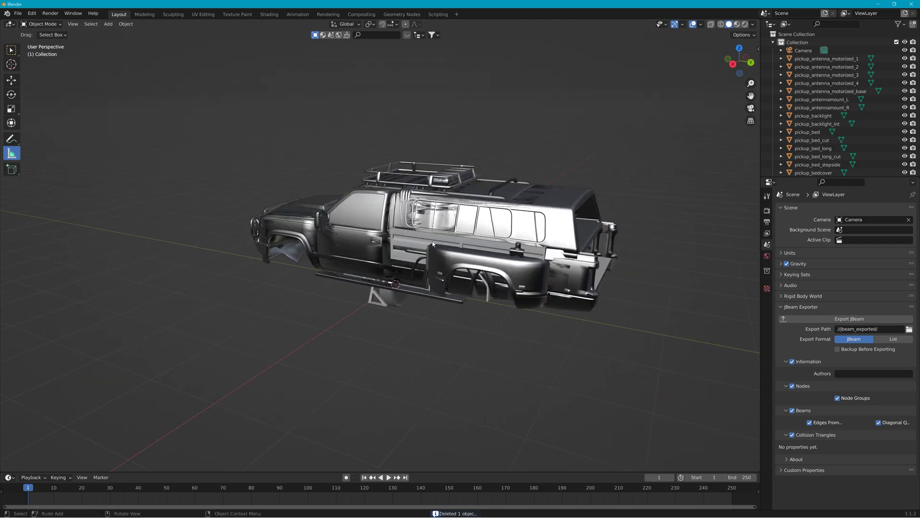
# Select the pickup_body_short_ext part of the imported truck.
pyautogui.moveTo(325, 309); pyautogui.dragTo(364, 244, button='middle')
pyautogui.click(364, 243)
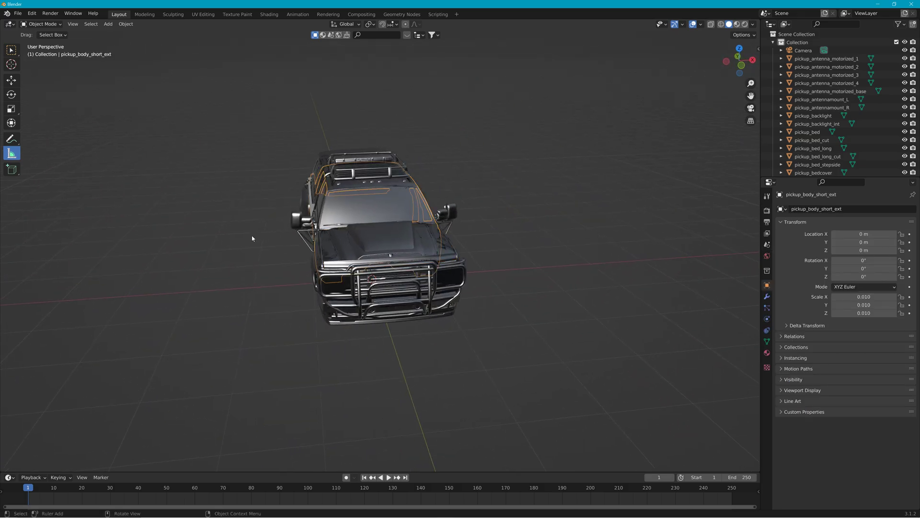
pyautogui.moveTo(250, 238); pyautogui.dragTo(277, 229, button='middle')
pyautogui.click(277, 229)
# Change the timeline area into an Asset Browser and enlarge it to roughly a third of the window height.
pyautogui.click(8, 478)
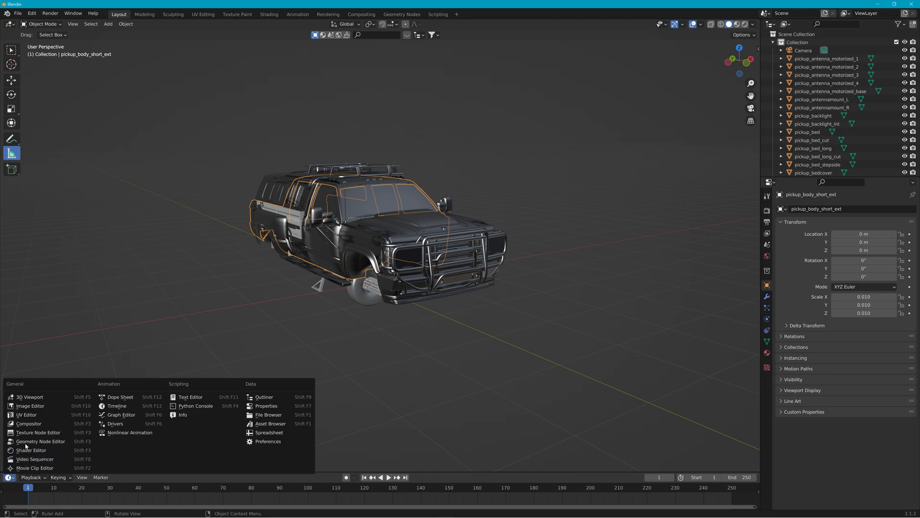
pyautogui.click(274, 424)
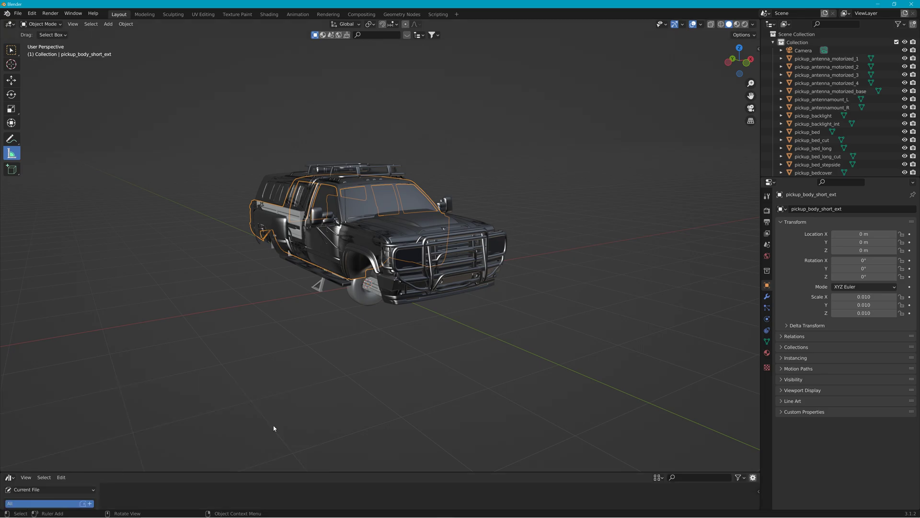
pyautogui.moveTo(190, 470); pyautogui.dragTo(204, 361)
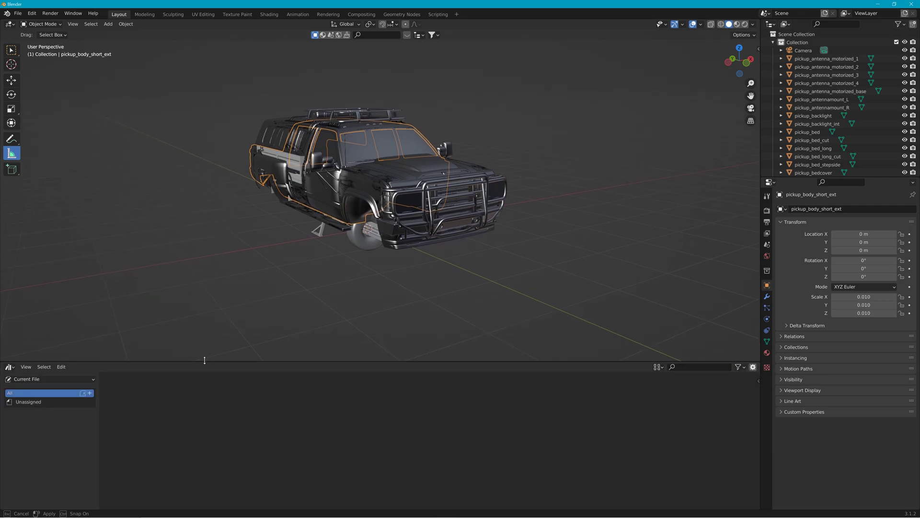
# Show the current file's Unassigned assets in the Asset Browser and look over the available editor types.
pyautogui.click(53, 378)
pyautogui.click(33, 405)
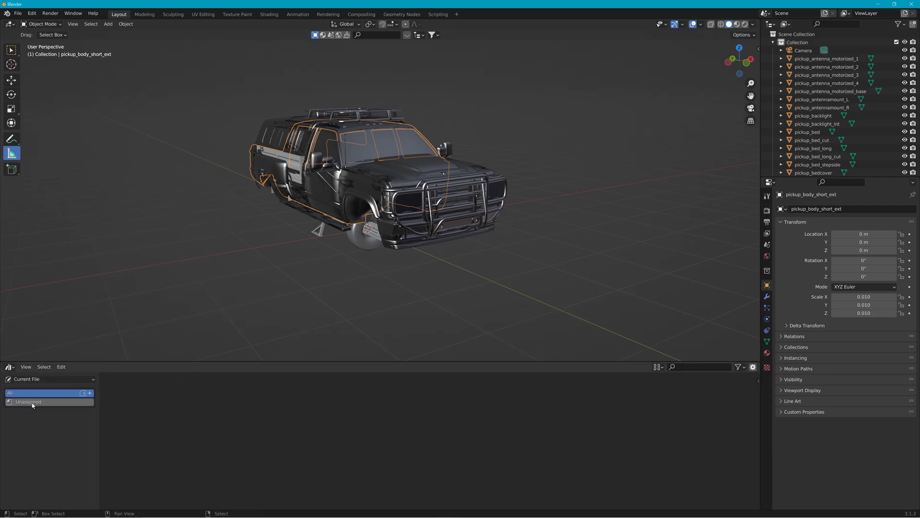
pyautogui.click(9, 367)
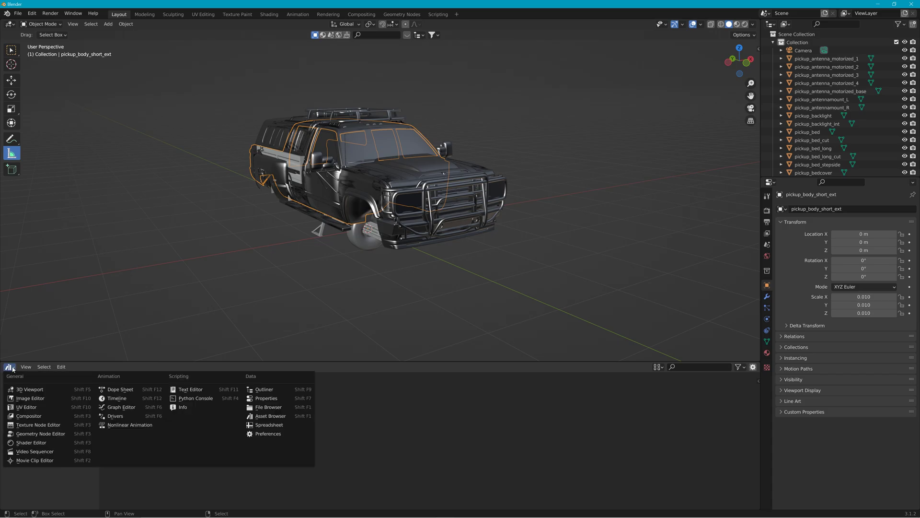
# Draw a ruler line diagonally across the pickup's side and select the pickup_fenderflare_RL_dually part.
pyautogui.click(468, 179)
pyautogui.click(458, 171)
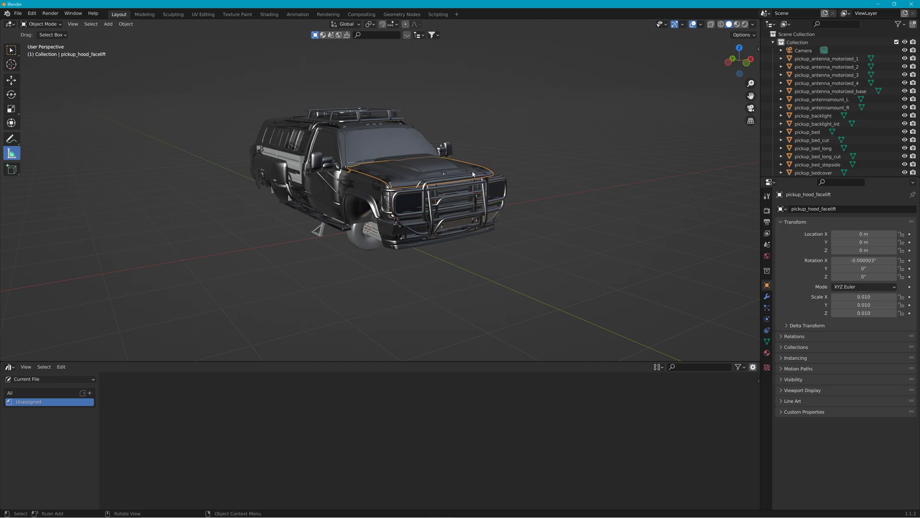
pyautogui.moveTo(472, 171); pyautogui.dragTo(355, 80, button='middle')
pyautogui.moveTo(355, 81); pyautogui.dragTo(544, 235)
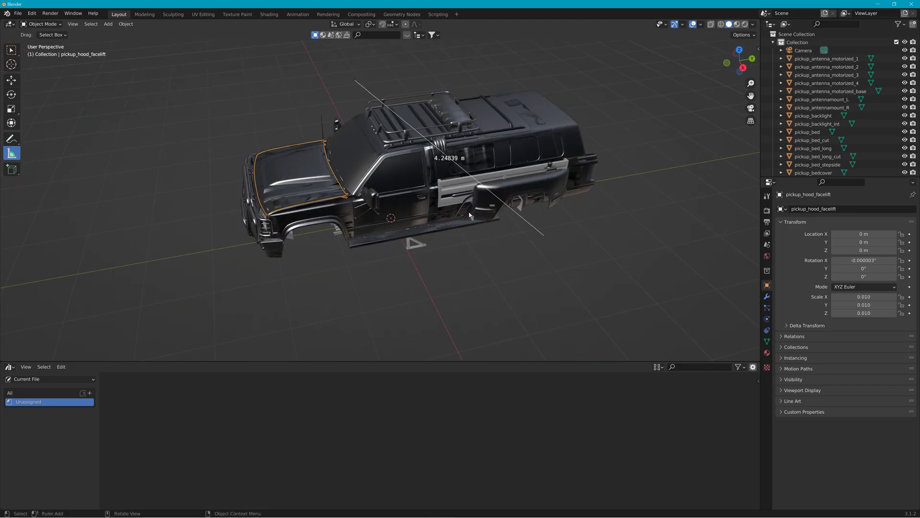
pyautogui.click(468, 212)
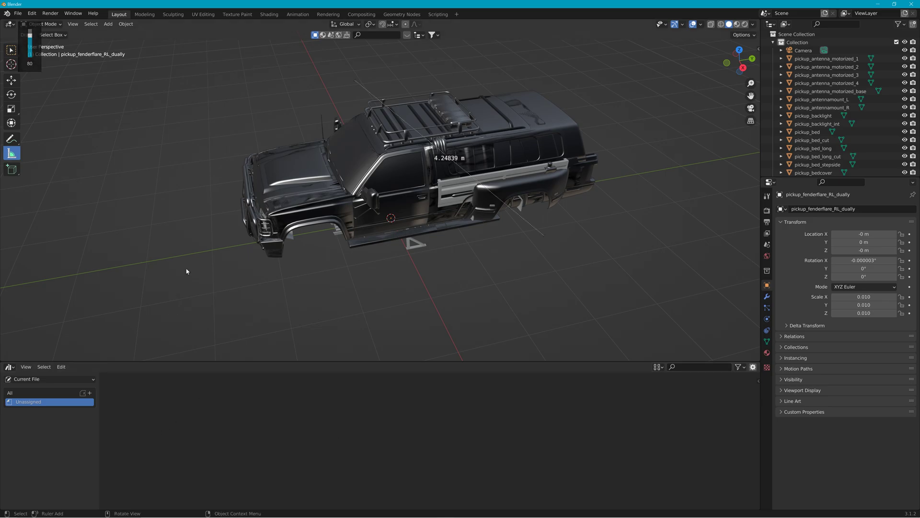
# Reduce the Asset Browser's height to roughly a fifth of the window.
pyautogui.click(18, 13)
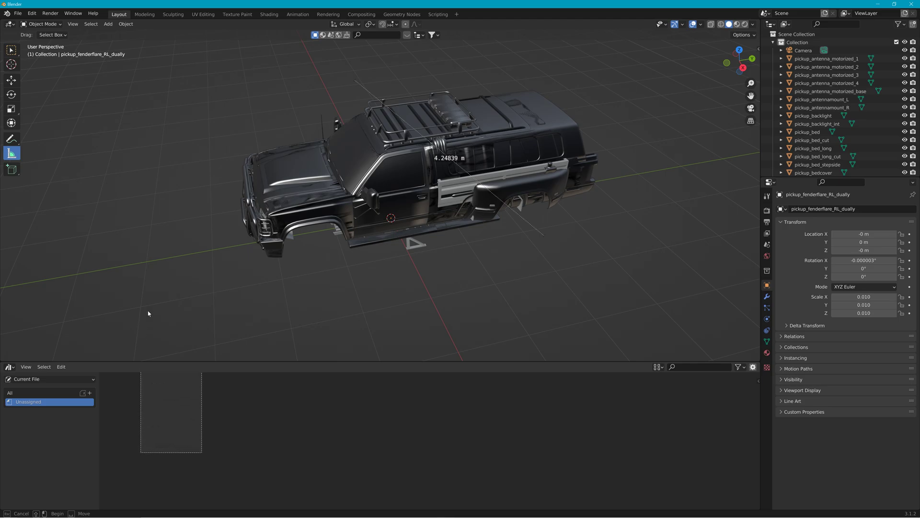
pyautogui.moveTo(155, 243); pyautogui.dragTo(308, 231, button='middle')
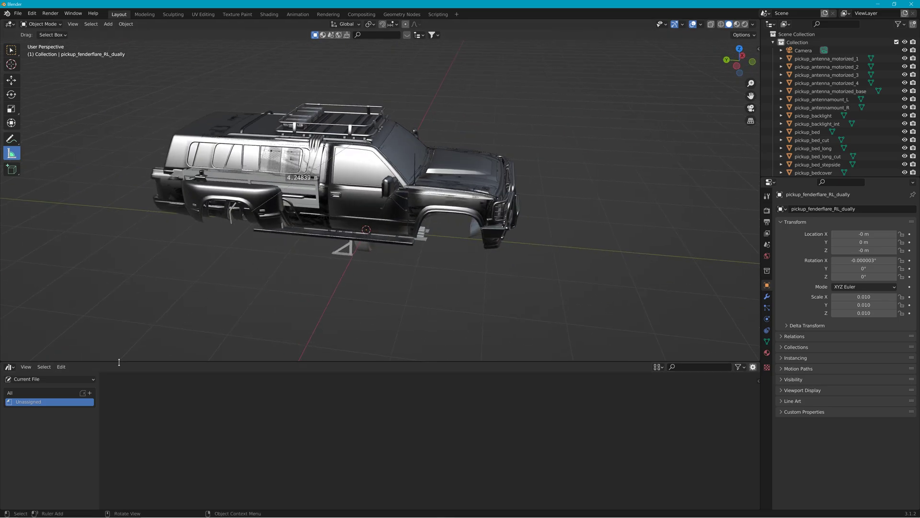
pyautogui.moveTo(119, 362); pyautogui.dragTo(55, 405)
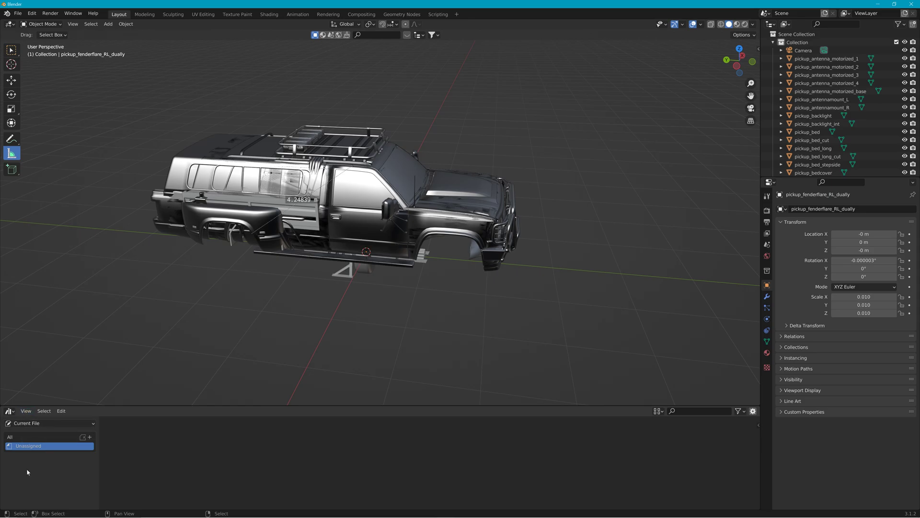
pyautogui.click(17, 12)
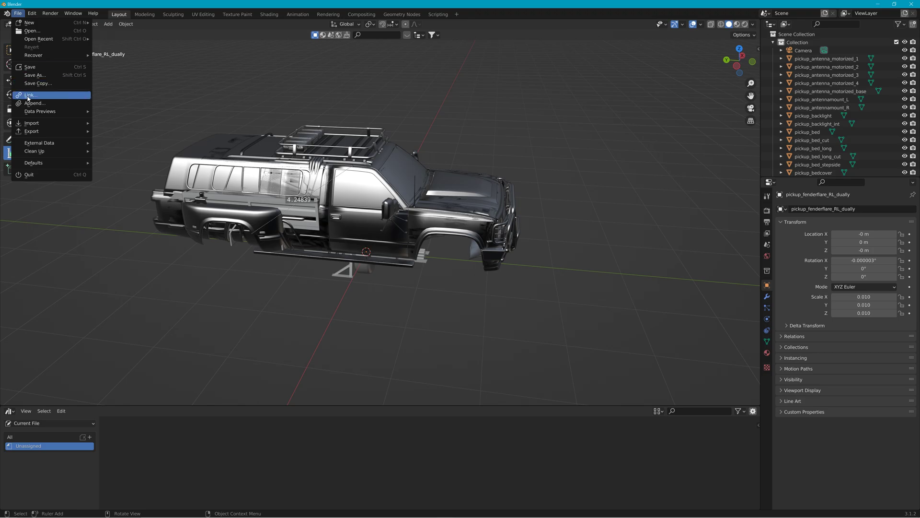
pyautogui.moveTo(52, 124)
pyautogui.click(133, 124)
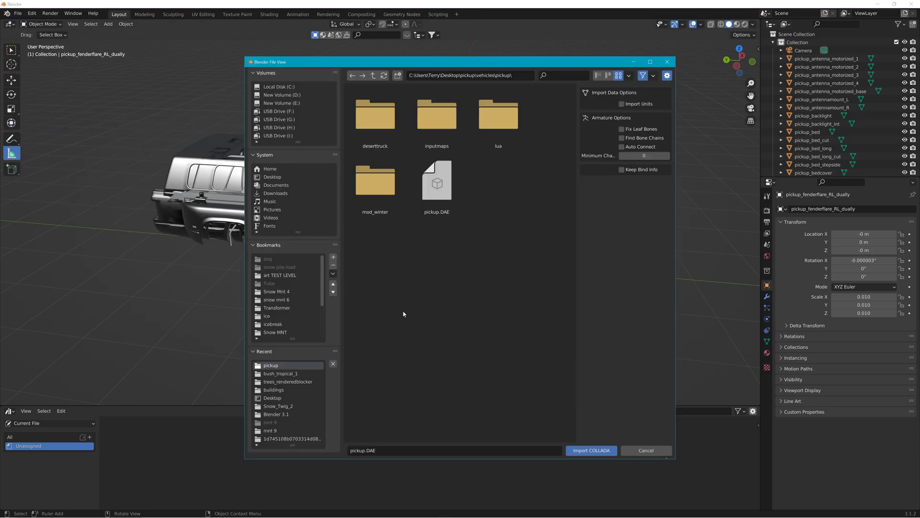
pyautogui.click(662, 450)
# Shrink the Asset Browser to a low strip, giving the 3D view of the pickup most of the height.
pyautogui.moveTo(599, 345); pyautogui.dragTo(384, 307, button='middle')
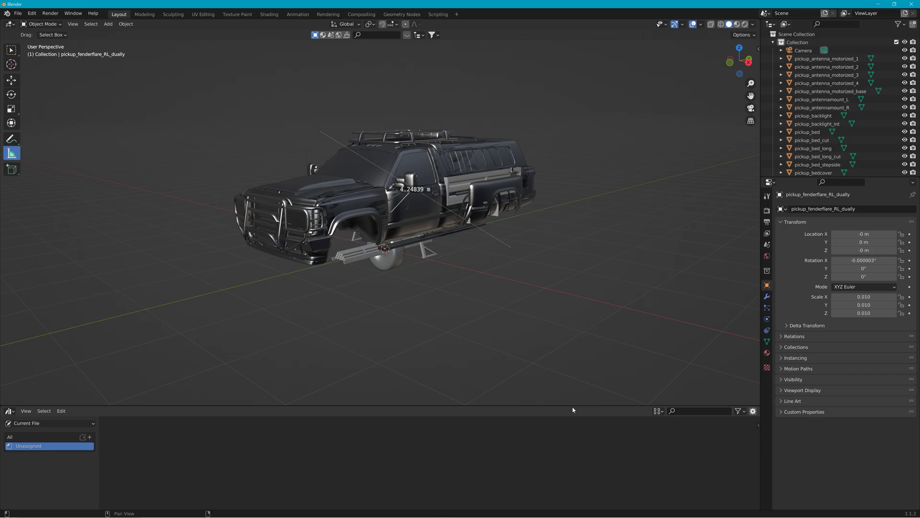
pyautogui.moveTo(573, 409); pyautogui.dragTo(573, 456)
pyautogui.moveTo(573, 456); pyautogui.dragTo(494, 296, button='middle')
pyautogui.moveTo(253, 172); pyautogui.dragTo(504, 205, button='middle')
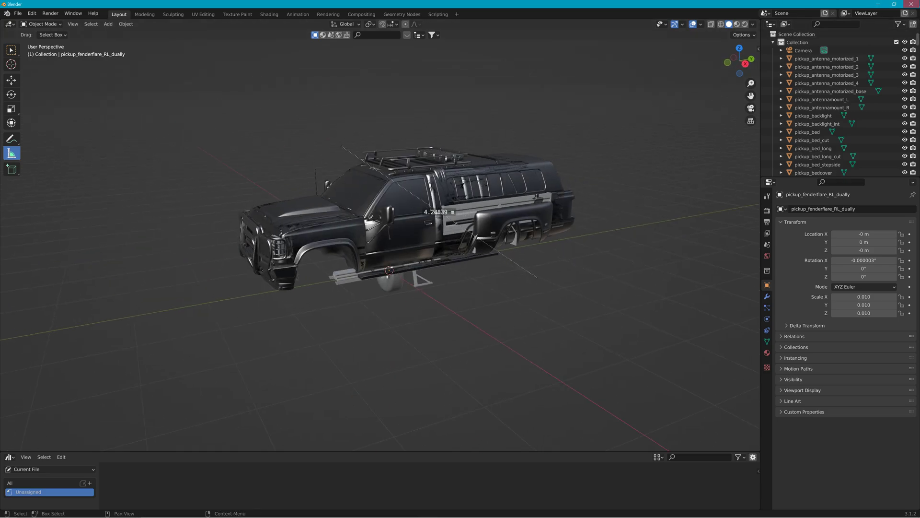
# Cancel closing the unsaved file and draw a second, longer ruler line diagonally across the pickup.
pyautogui.click(911, 4)
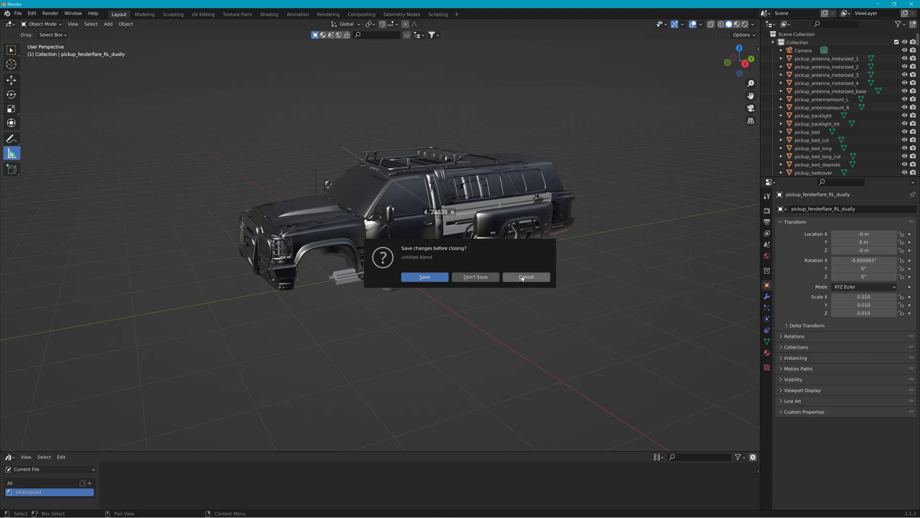
pyautogui.click(507, 276)
pyautogui.moveTo(255, 127); pyautogui.dragTo(547, 310)
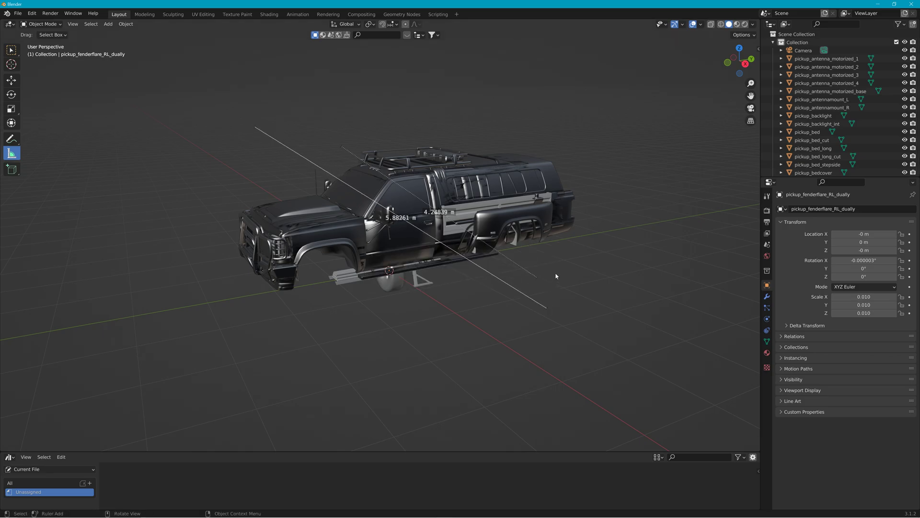
# Start a new file with the default scene, discarding the unsaved pickup scene.
pyautogui.click(18, 13)
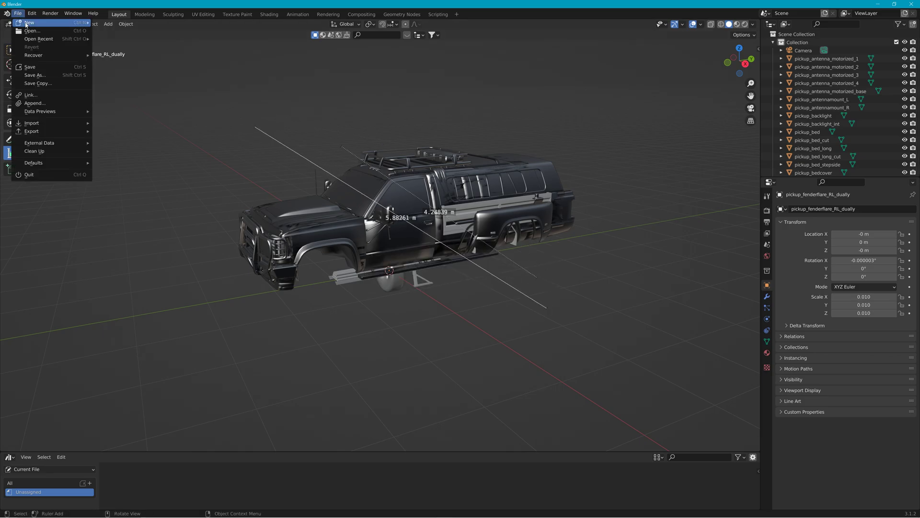
pyautogui.moveTo(29, 23)
pyautogui.click(113, 22)
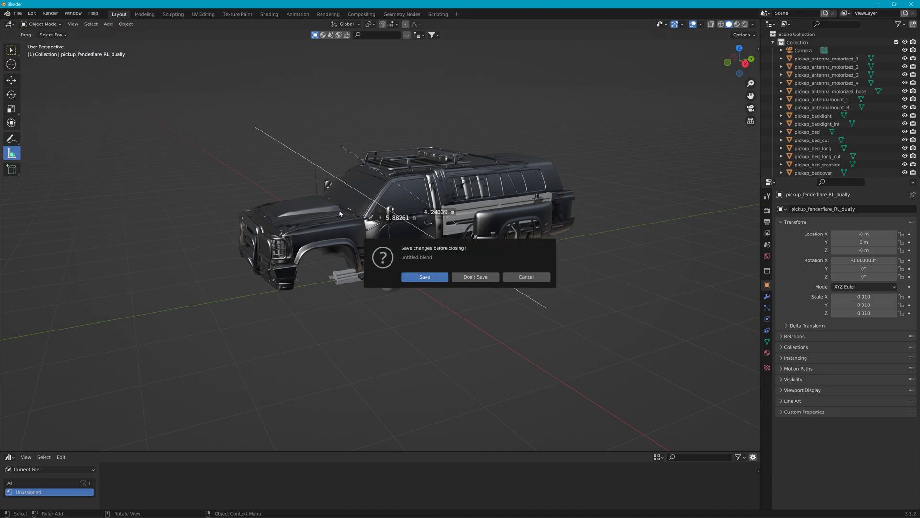
pyautogui.click(465, 273)
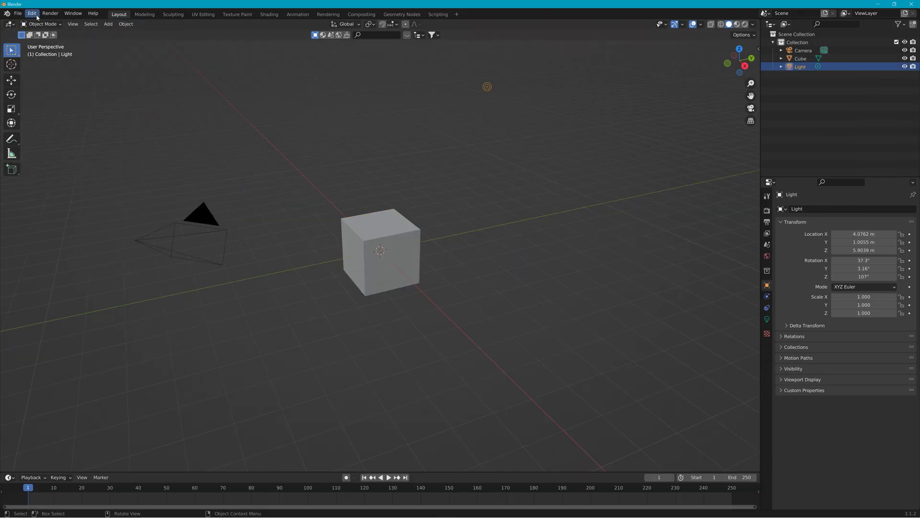
# Start a Collada (.dae) import and look through the folders in Documents.
pyautogui.click(17, 13)
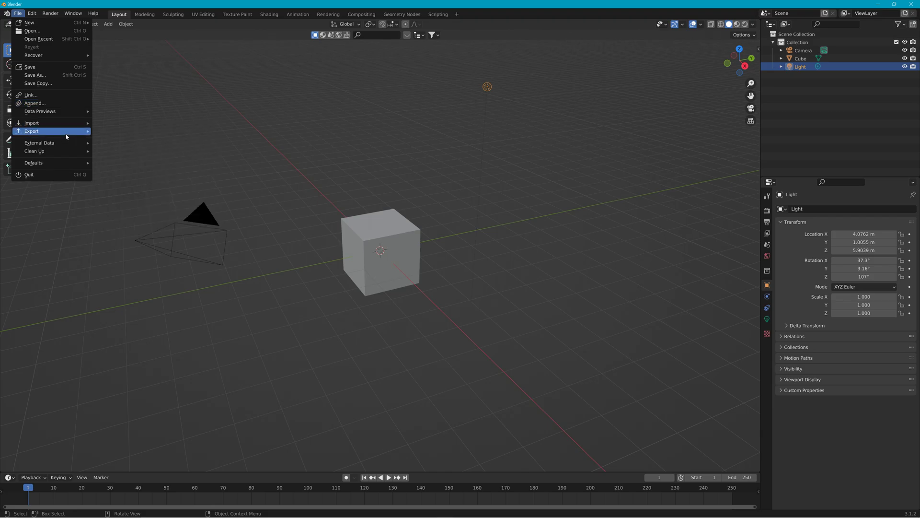
pyautogui.moveTo(66, 136)
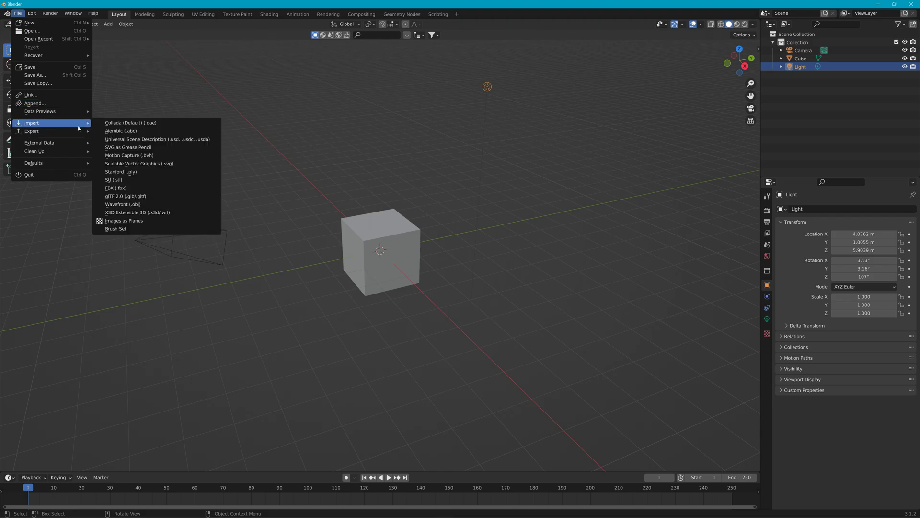
pyautogui.click(115, 123)
pyautogui.scroll(-8, 527, 383)
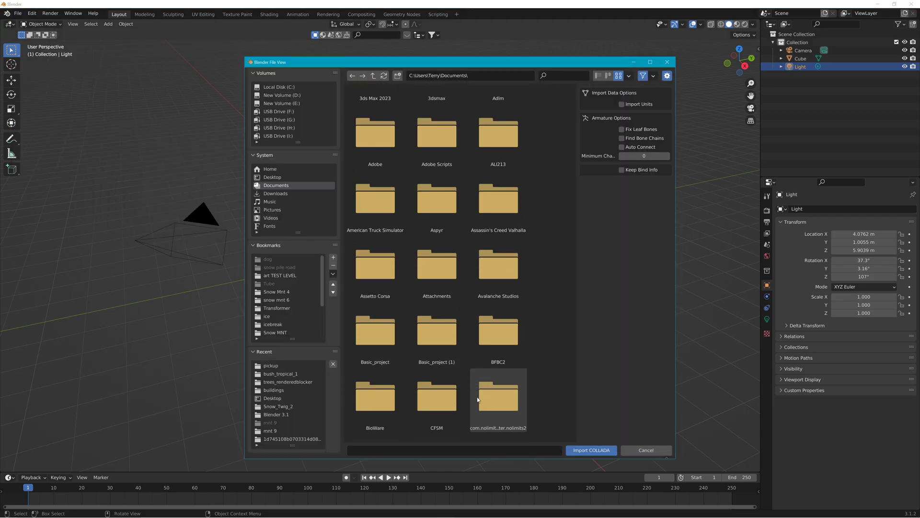
pyautogui.scroll(-10, 542, 363)
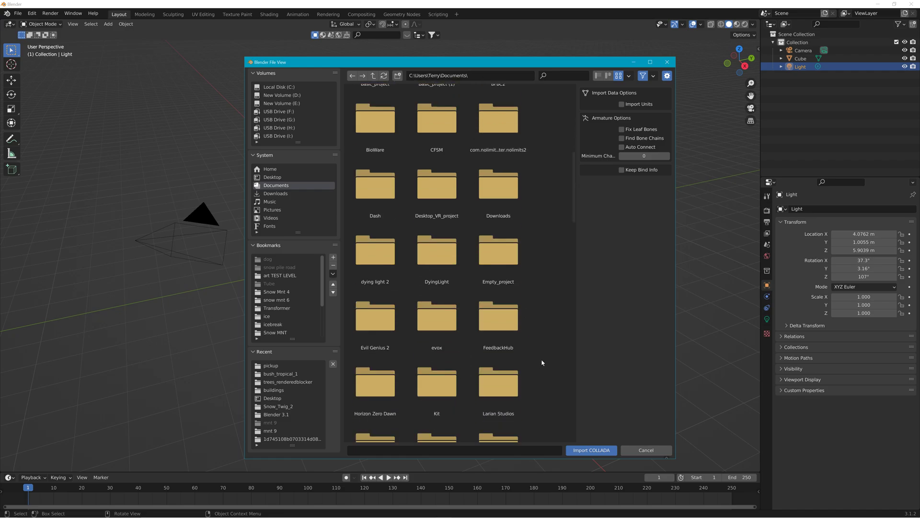
pyautogui.scroll(-9, 541, 358)
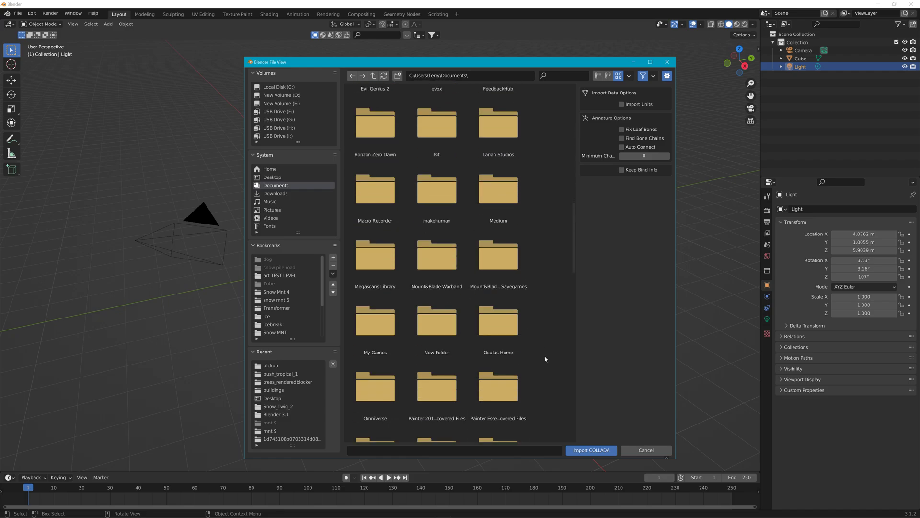
pyautogui.scroll(-7, 546, 355)
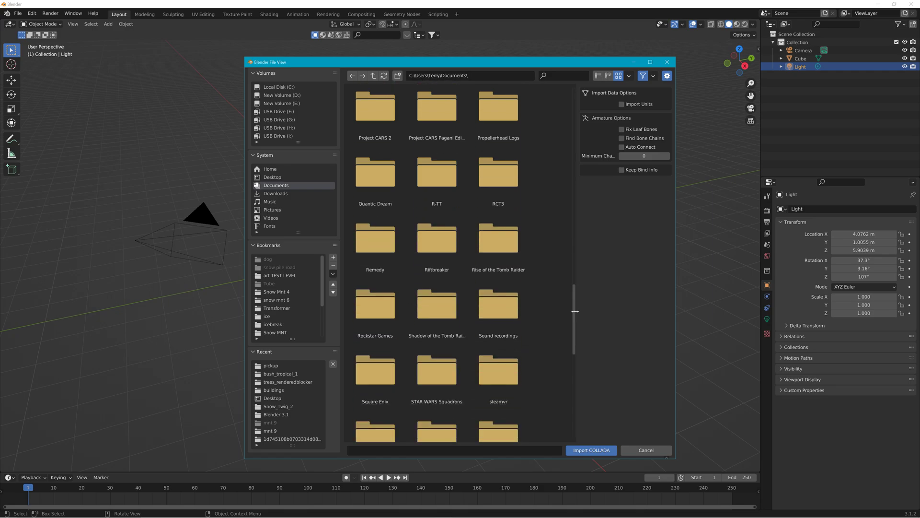
pyautogui.moveTo(575, 315)
pyautogui.mouseDown()
pyautogui.moveTo(577, 381)
pyautogui.moveTo(583, 308)
pyautogui.mouseUp()
# Browse the import to the Desktop folder jungle_rock_island and go into levels/jungle_rock_island.
pyautogui.click(272, 176)
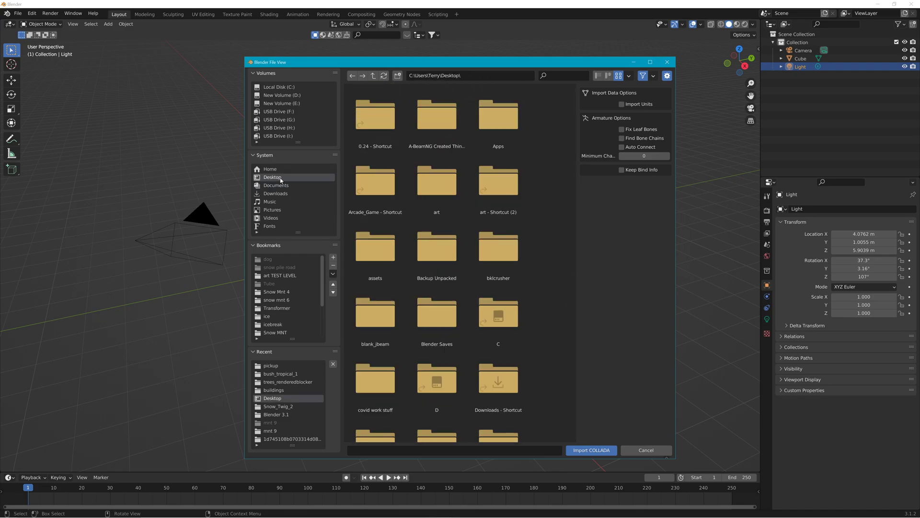
pyautogui.scroll(-10, 552, 291)
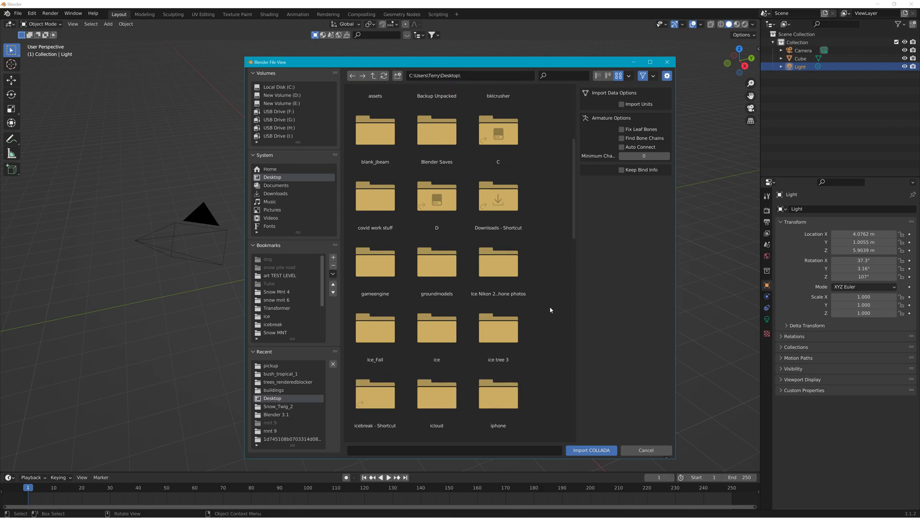
pyautogui.doubleClick(509, 320)
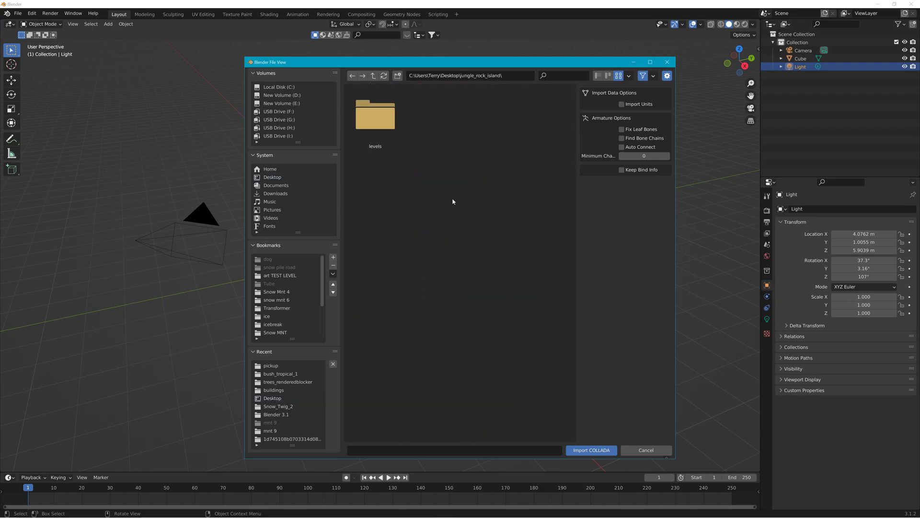
pyautogui.doubleClick(381, 122)
pyautogui.doubleClick(391, 129)
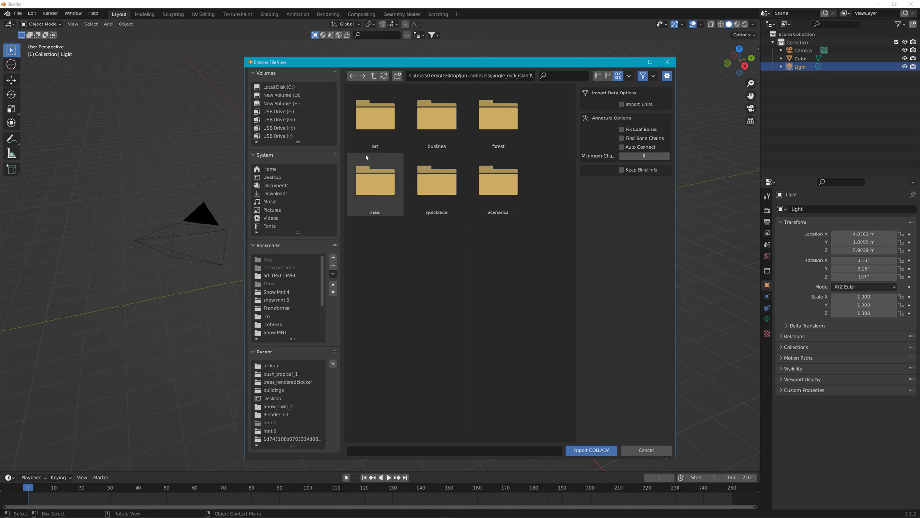
# Go into art/shapes/trees/trees_tropical_1 and import tro_tree_1_huge.dae.
pyautogui.doubleClick(373, 127)
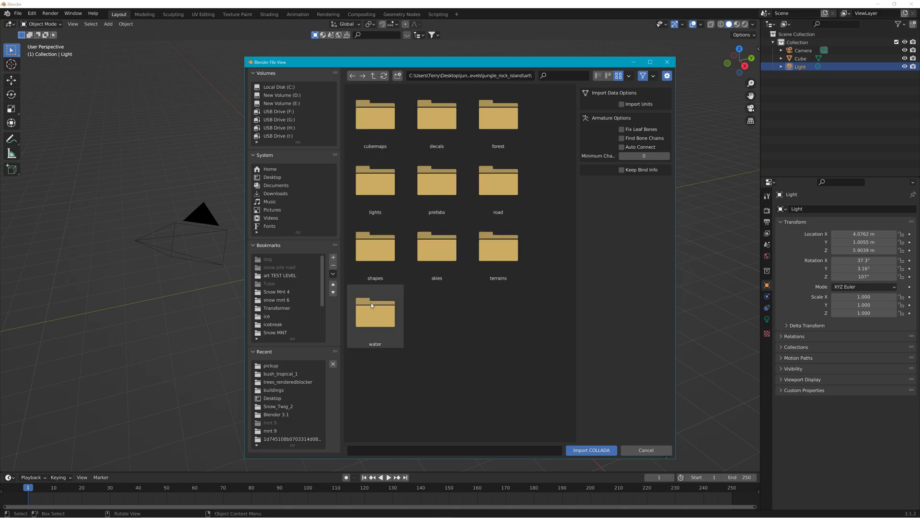
pyautogui.doubleClick(383, 256)
pyautogui.doubleClick(386, 249)
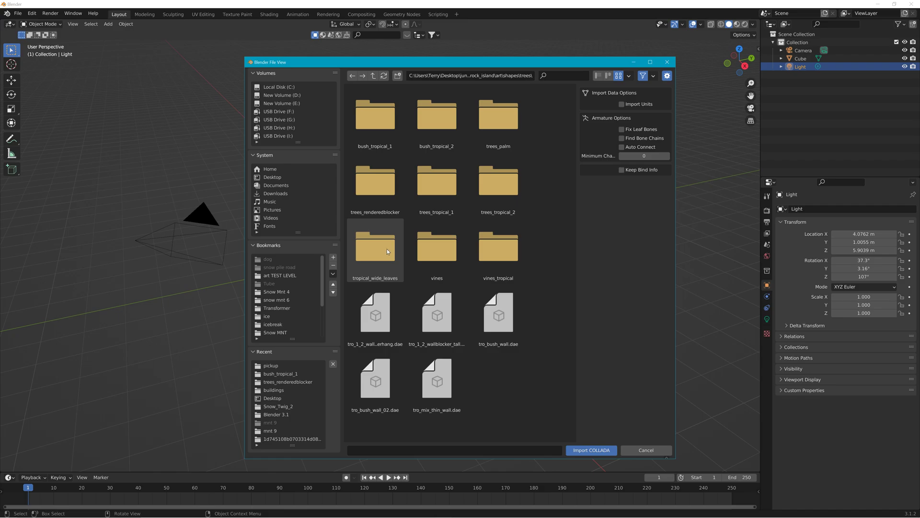
pyautogui.doubleClick(450, 197)
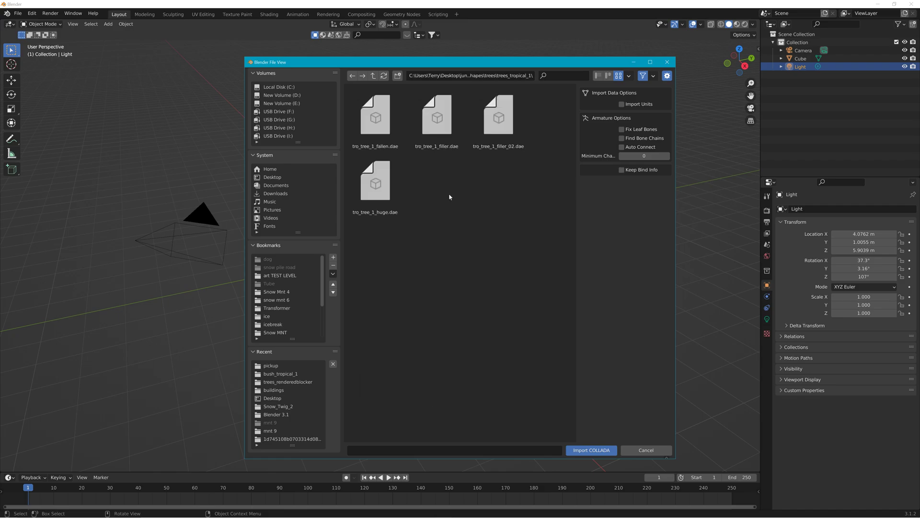
pyautogui.click(378, 196)
pyautogui.click(592, 450)
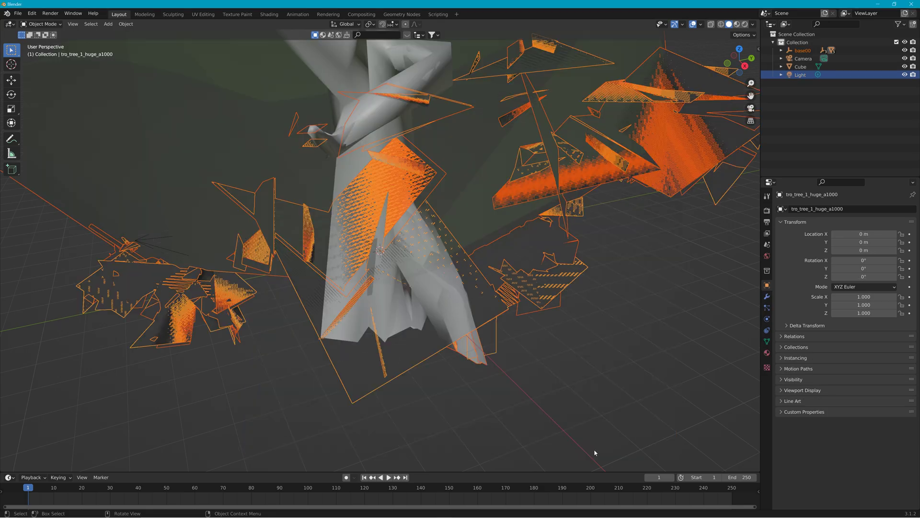
# View the whole imported tree from several sides and switch the viewport to Material Preview shading.
pyautogui.scroll(-8, 514, 316)
pyautogui.moveTo(515, 315); pyautogui.dragTo(332, 235, button='middle')
pyautogui.moveTo(350, 224); pyautogui.dragTo(469, 233, button='middle')
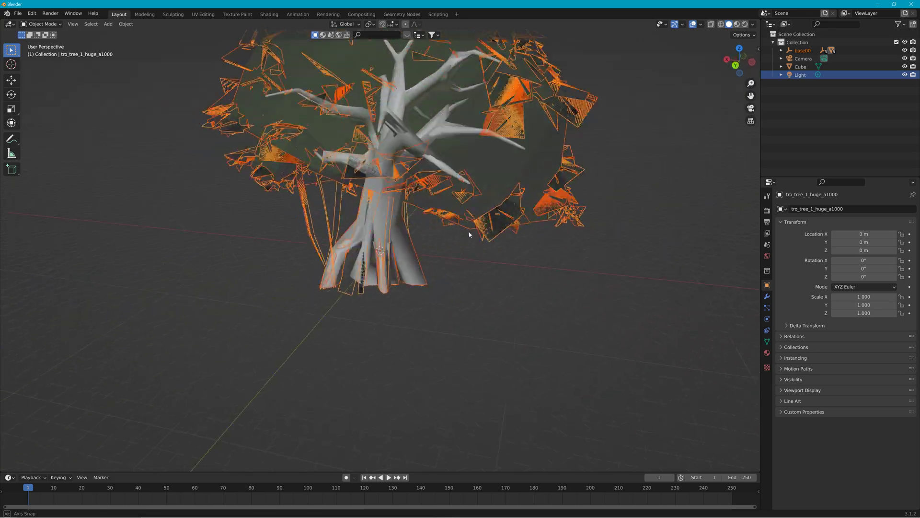
pyautogui.moveTo(458, 265); pyautogui.dragTo(531, 265, button='middle')
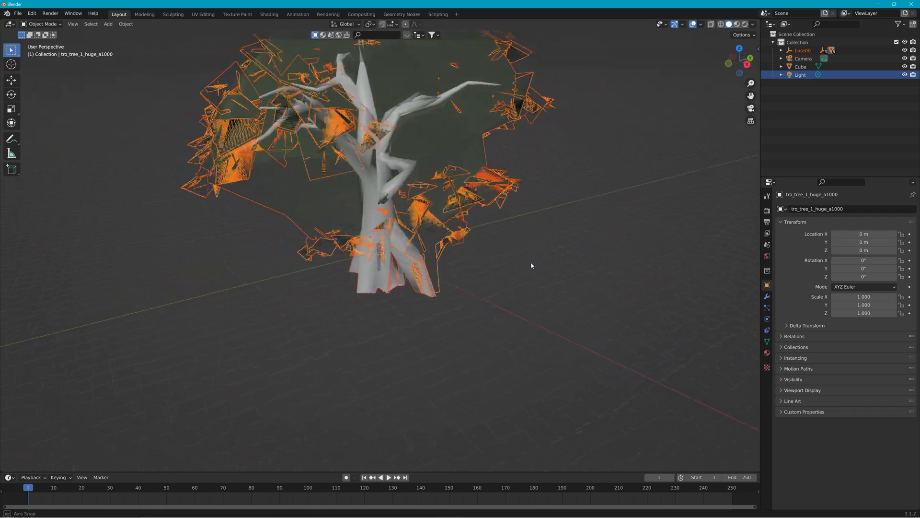
pyautogui.moveTo(438, 207); pyautogui.dragTo(497, 201, button='middle')
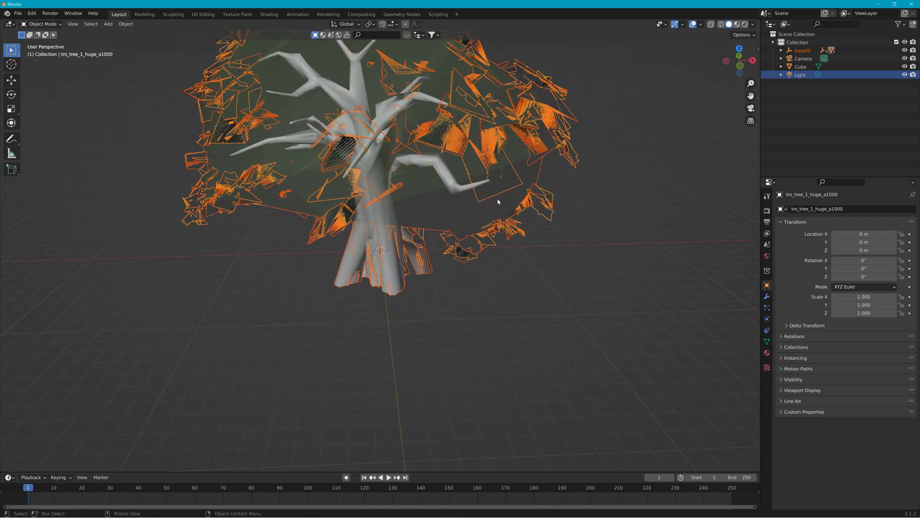
pyautogui.click(737, 24)
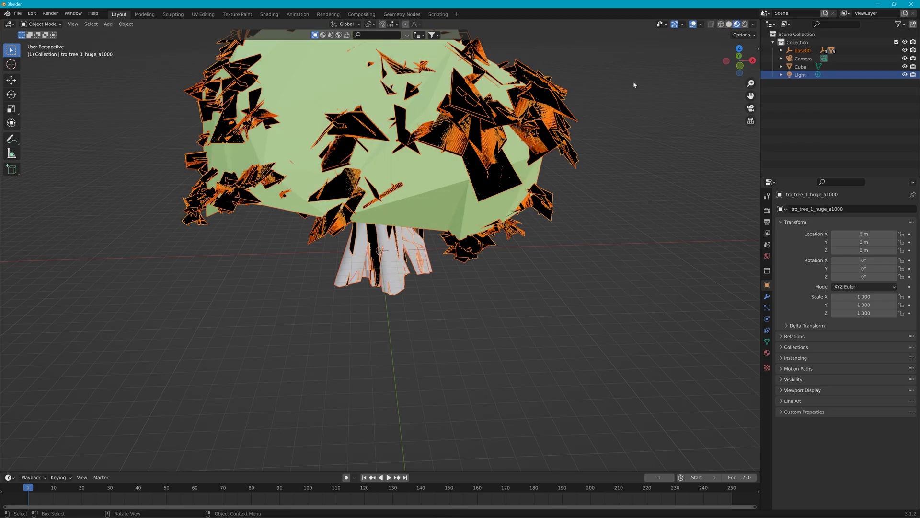
# Select the green collision mesh, expand the base00 and start01 hierarchies, and hide Colmesh_tro_tree_1_huge-1.
pyautogui.moveTo(524, 139); pyautogui.dragTo(171, 116, button='middle')
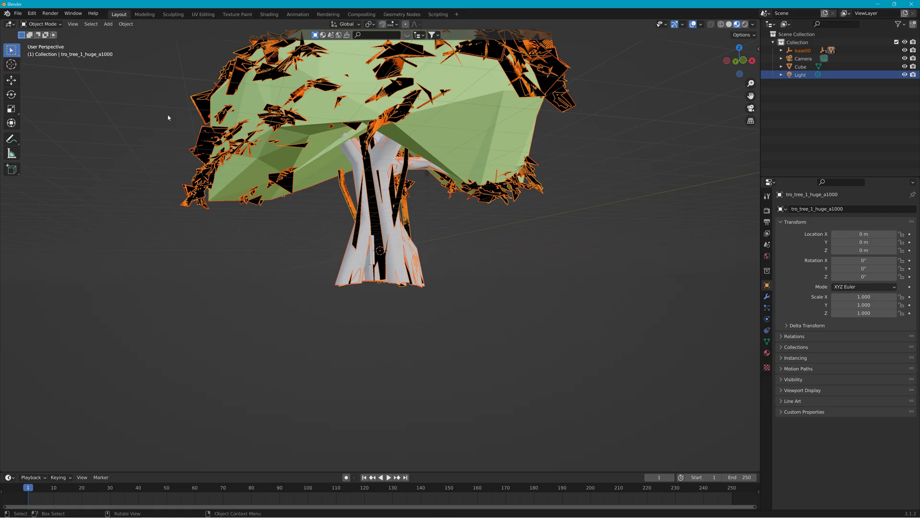
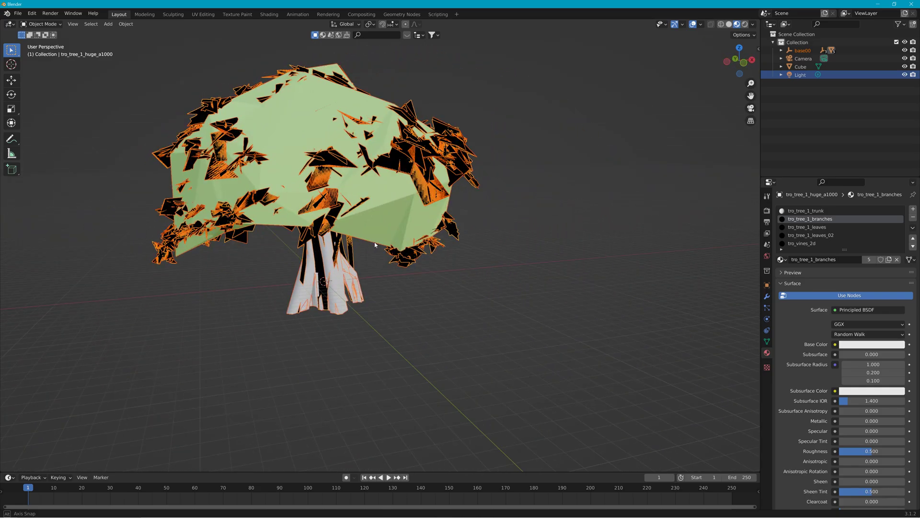
pyautogui.click(367, 215)
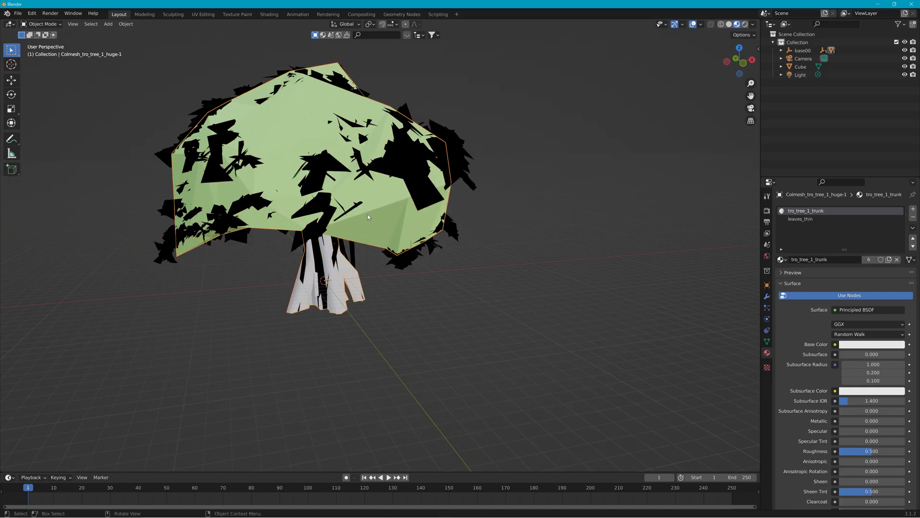
pyautogui.click(781, 50)
pyautogui.click(790, 74)
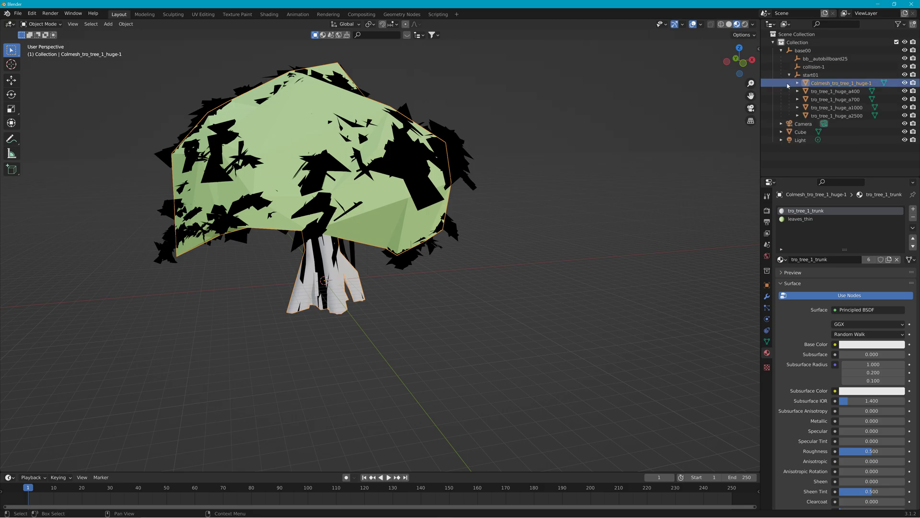
pyautogui.click(904, 83)
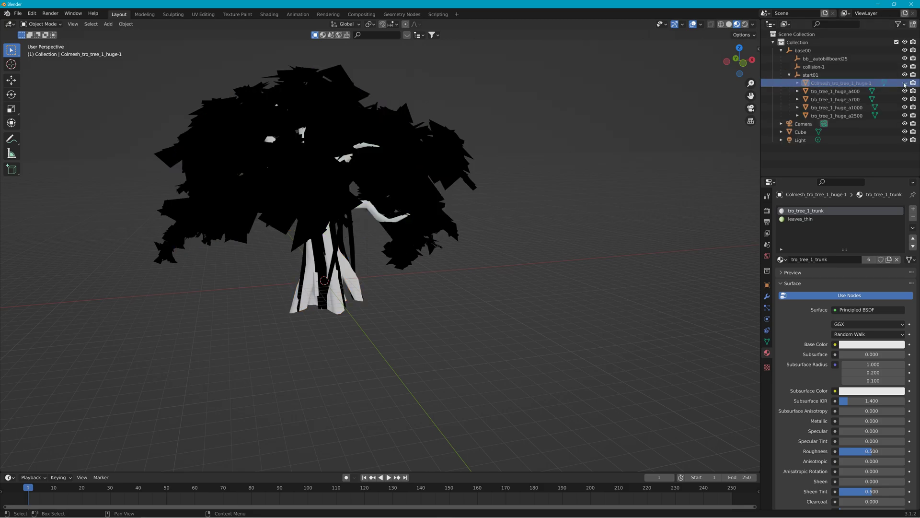
# Hide the tree meshes tro_tree_1_huge_a400, tro_tree_1_huge_a700 and tro_tree_1_huge_a1000.
pyautogui.click(904, 92)
pyautogui.click(904, 99)
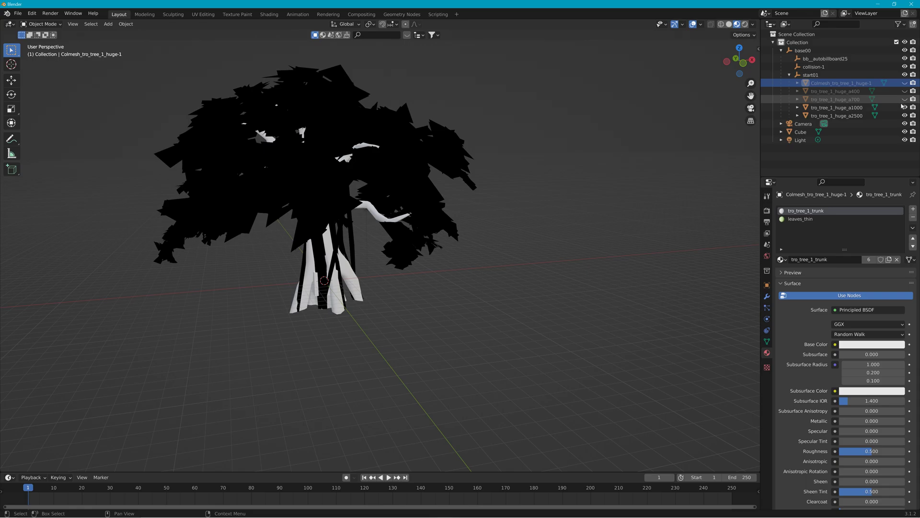
pyautogui.click(905, 107)
# Select tro_tree_1_huge_a2500 and examine its trunk and crown up close, with the whole mesh framed at the end.
pyautogui.click(844, 116)
pyautogui.scroll(3, 456, 205)
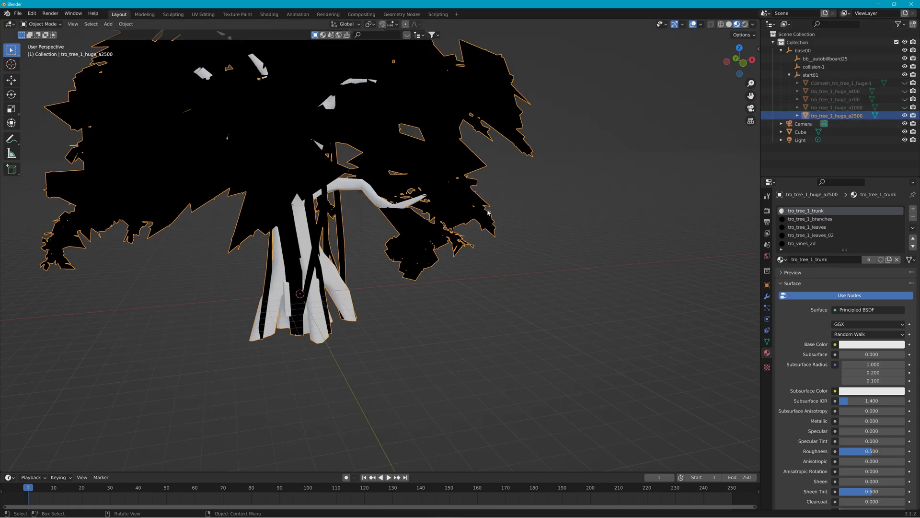
pyautogui.moveTo(456, 205); pyautogui.dragTo(536, 239, button='middle')
pyautogui.scroll(3, 523, 220)
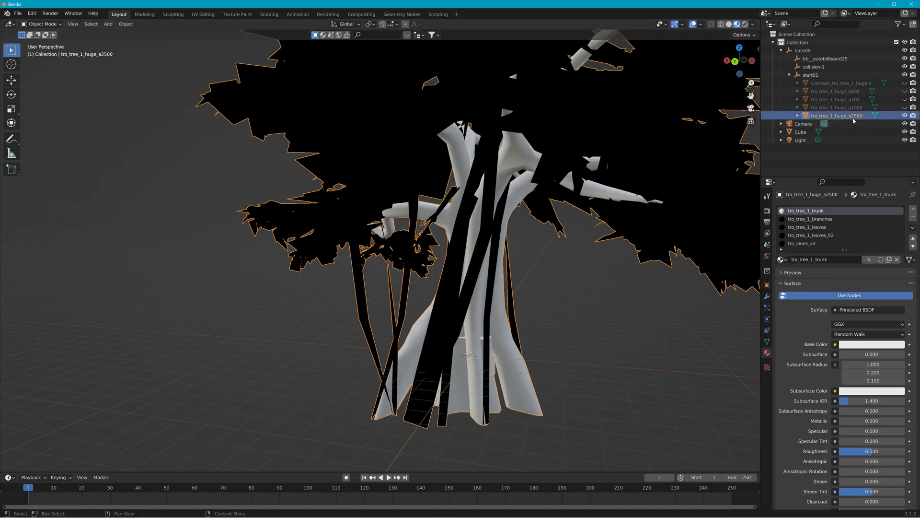
pyautogui.press('KP_Decimal')
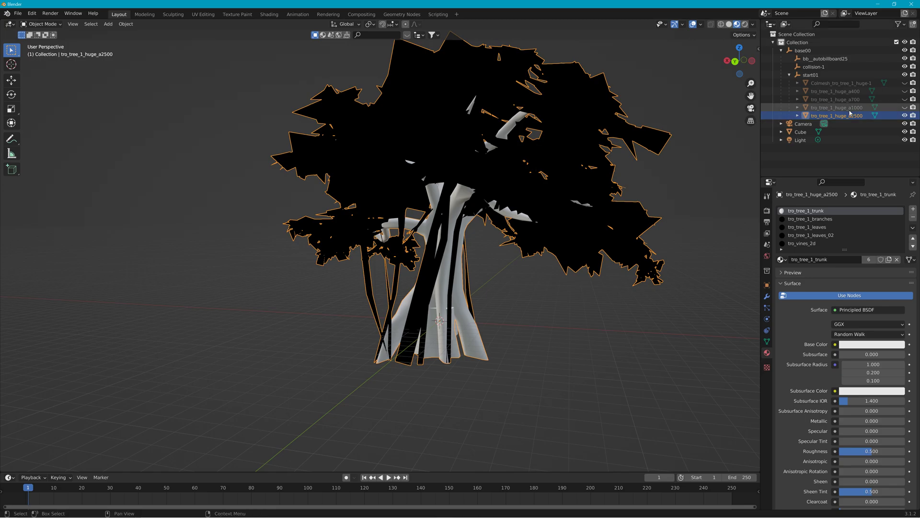
# Compare the a400, a700, a1000 and a2500 tree meshes by showing each alone in turn, leaving only a2500 visible.
pyautogui.click(905, 116)
pyautogui.click(905, 91)
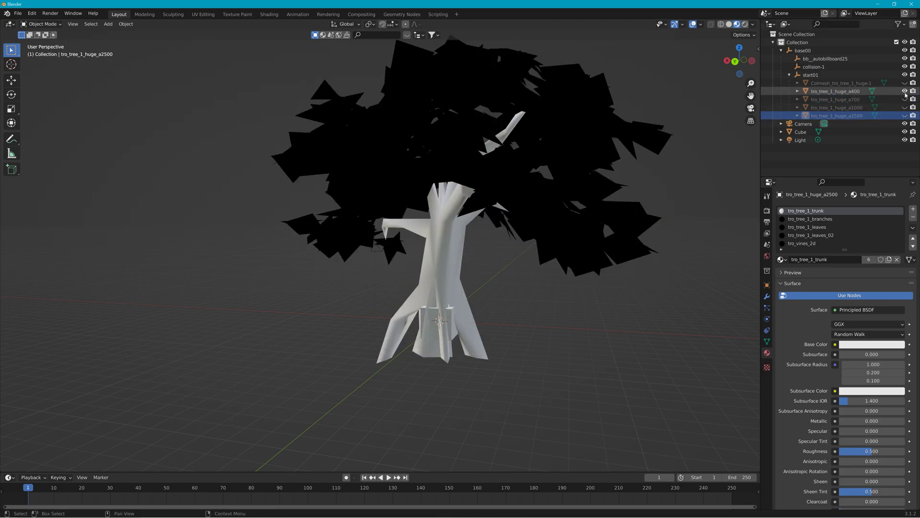
pyautogui.moveTo(599, 158); pyautogui.dragTo(623, 160, button='middle')
pyautogui.click(904, 91)
pyautogui.click(904, 100)
pyautogui.click(905, 99)
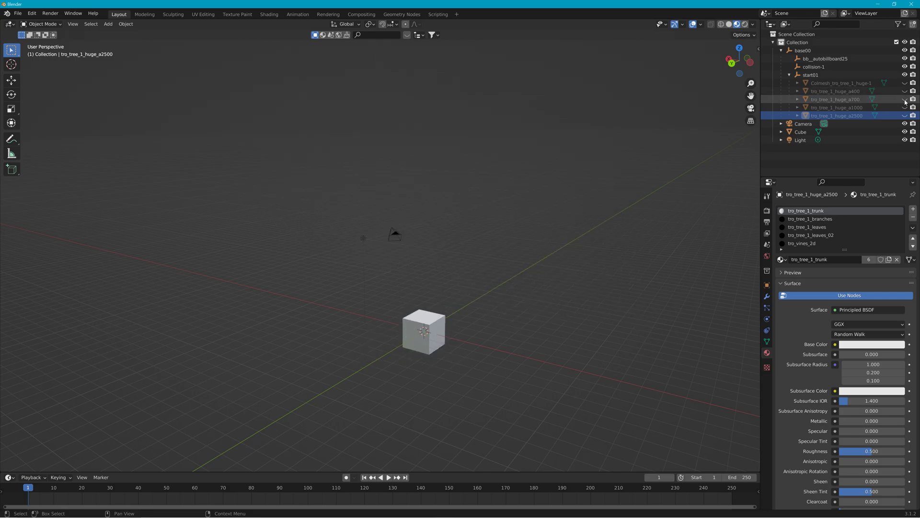
pyautogui.click(904, 107)
pyautogui.click(904, 108)
pyautogui.click(905, 116)
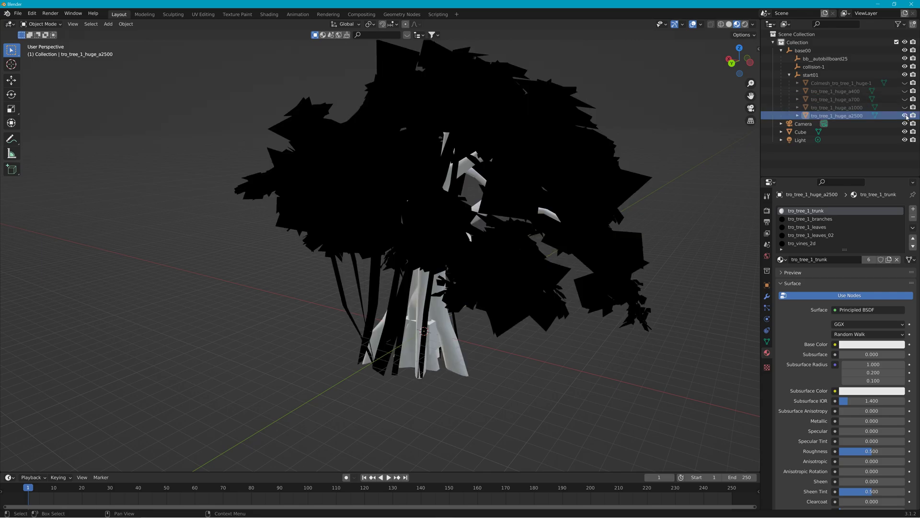
pyautogui.click(904, 115)
pyautogui.click(905, 115)
# Point out bb__autobillboard25 and the a400 to a2500 meshes by selecting them, and view the tree from very far away.
pyautogui.click(824, 59)
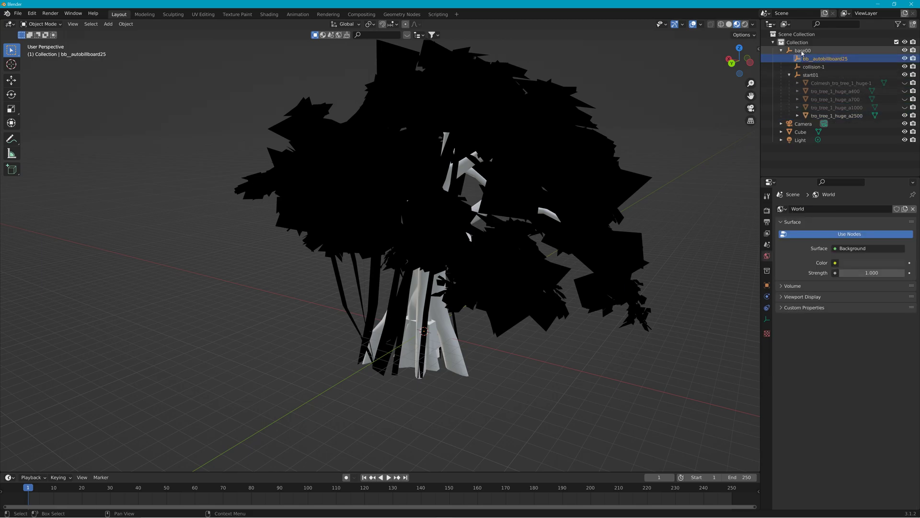
pyautogui.click(835, 91)
pyautogui.keyDown('shift'); pyautogui.click(836, 116); pyautogui.keyUp('shift')
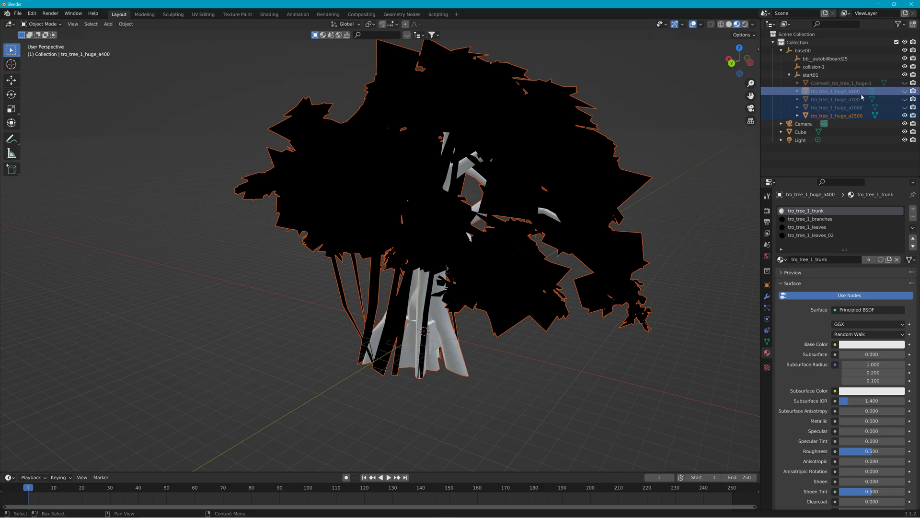
pyautogui.click(822, 59)
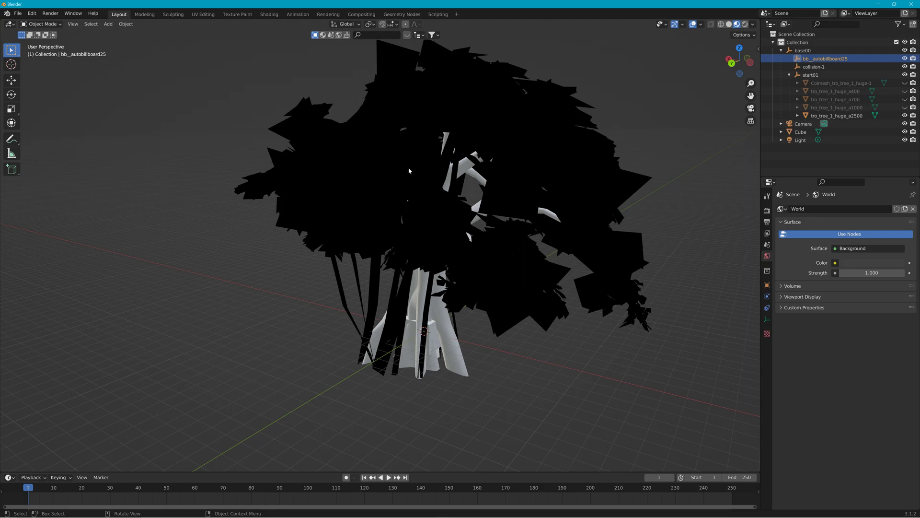
pyautogui.scroll(-10, 409, 171)
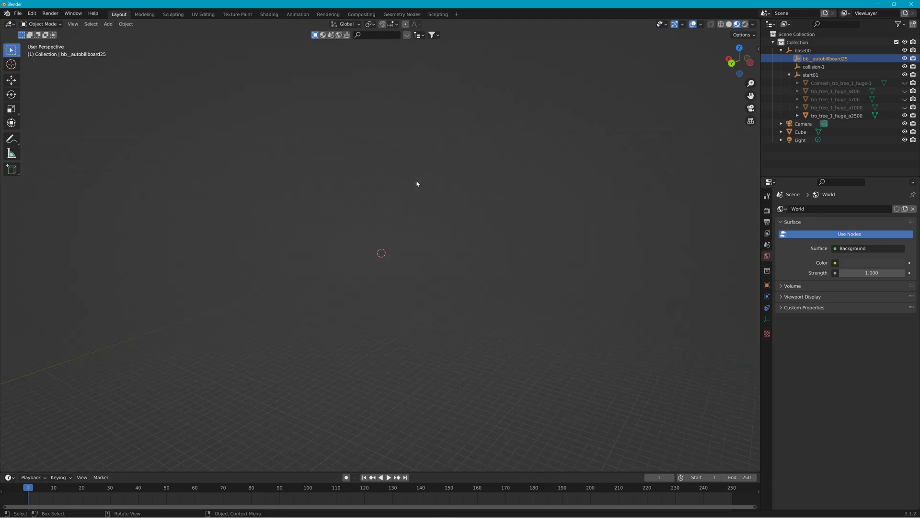
# Select tro_tree_1_huge_a400 in the hierarchy and examine the visible tree at far and near viewing distances.
pyautogui.click(849, 92)
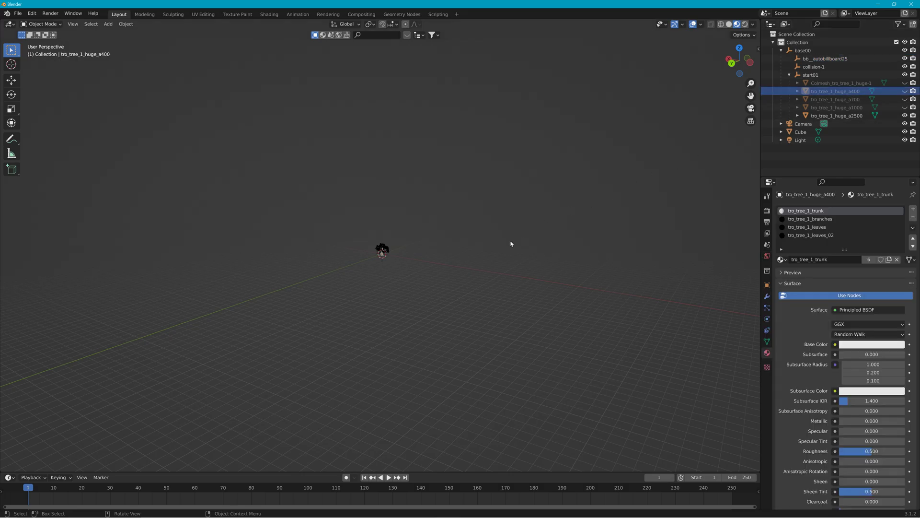
pyautogui.moveTo(512, 244); pyautogui.dragTo(407, 265, button='middle')
pyautogui.scroll(8, 422, 250)
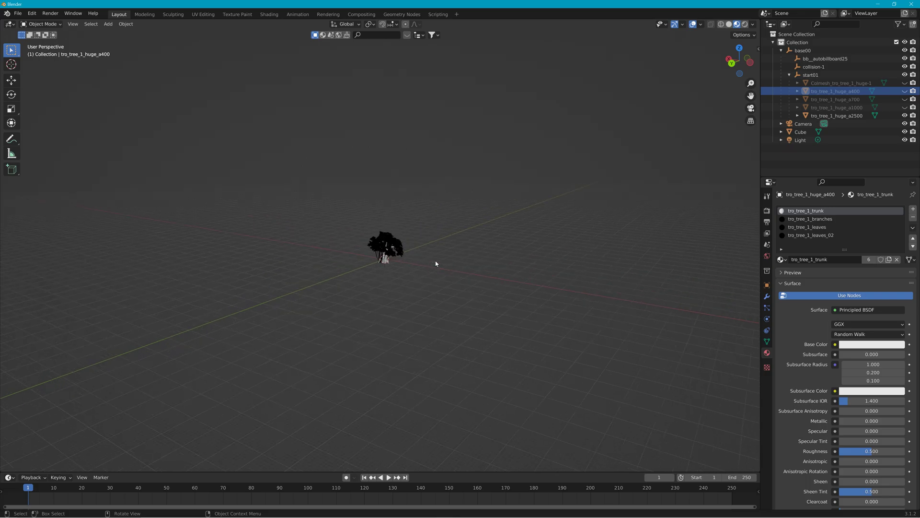
pyautogui.scroll(-4, 449, 251)
pyautogui.scroll(-4, 451, 249)
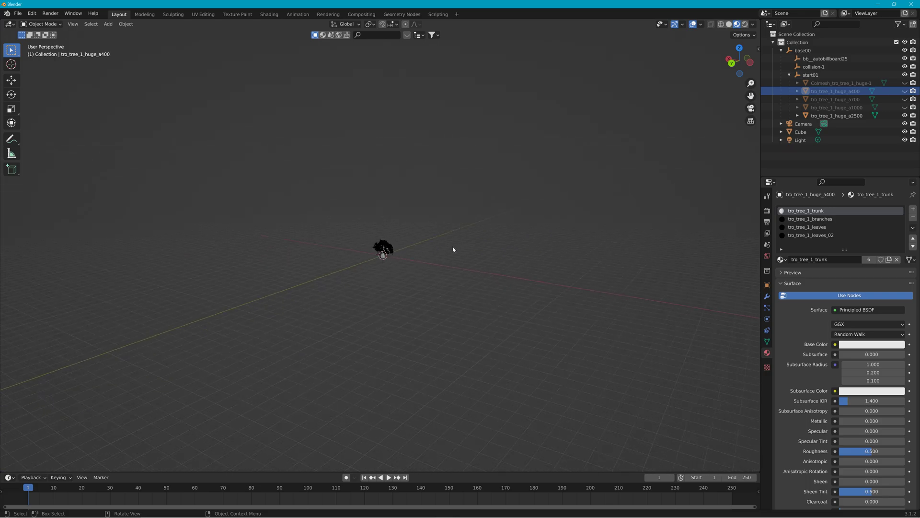
pyautogui.scroll(2, 438, 250)
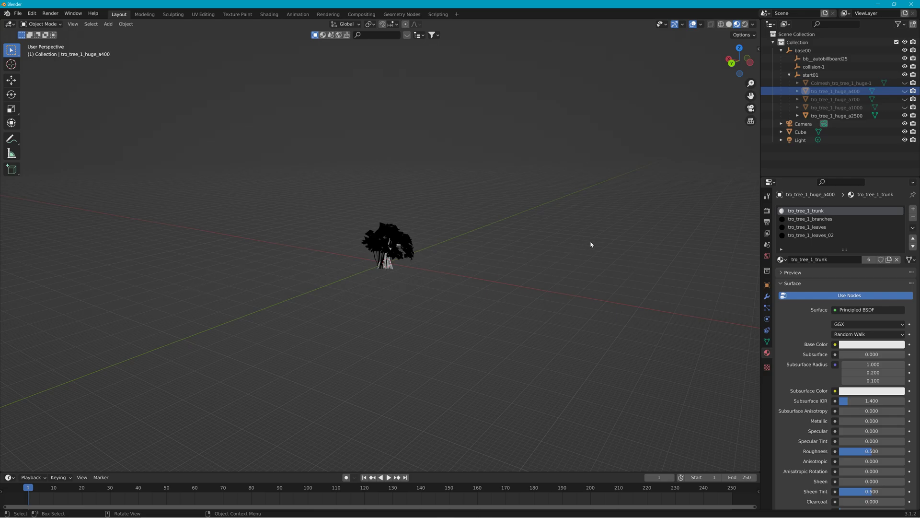
pyautogui.moveTo(569, 245); pyautogui.dragTo(517, 254, button='middle')
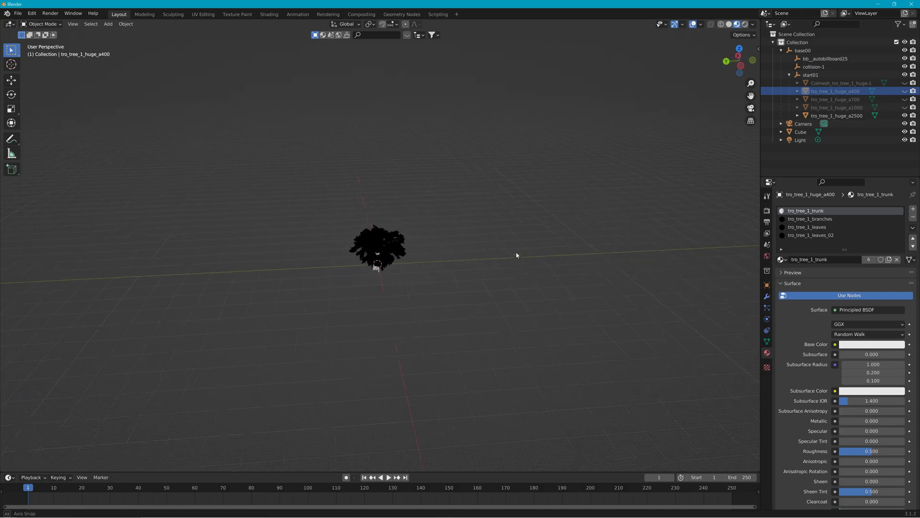
pyautogui.scroll(4, 292, 276)
pyautogui.scroll(6, 415, 258)
pyautogui.moveTo(297, 270); pyautogui.dragTo(193, 248, button='middle')
pyautogui.scroll(3, 344, 262)
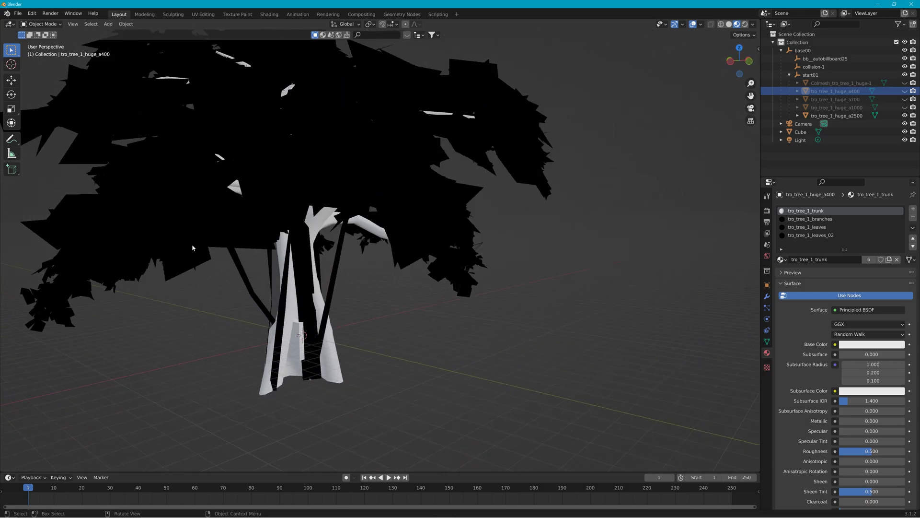
pyautogui.scroll(-6, 590, 208)
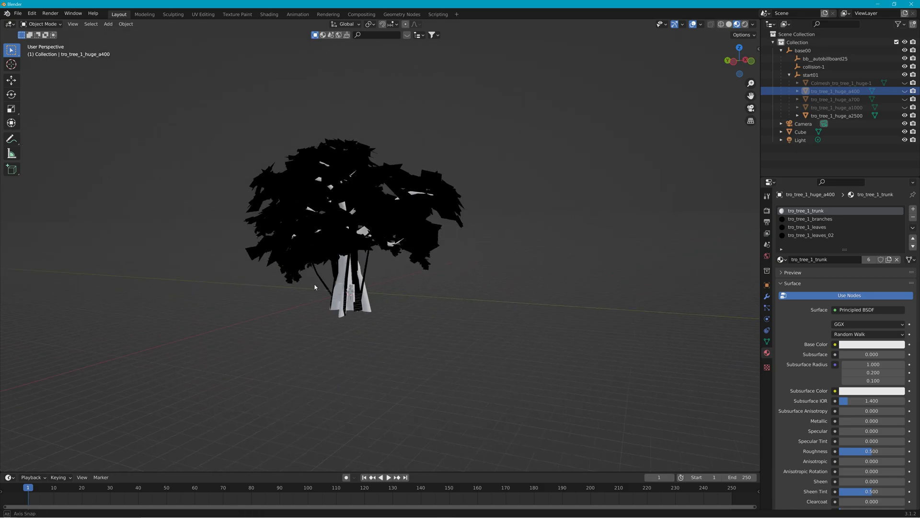
# Select the visible tro_tree_1_huge_a2500 mesh and examine it from several sides.
pyautogui.moveTo(460, 254); pyautogui.dragTo(395, 269, button='middle')
pyautogui.scroll(3, 391, 172)
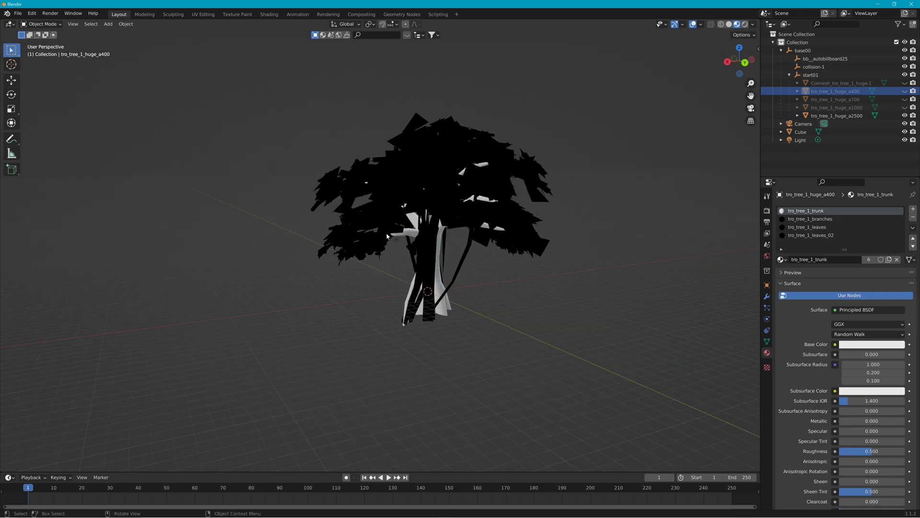
pyautogui.moveTo(391, 172); pyautogui.dragTo(332, 187, button='middle')
pyautogui.click(286, 181)
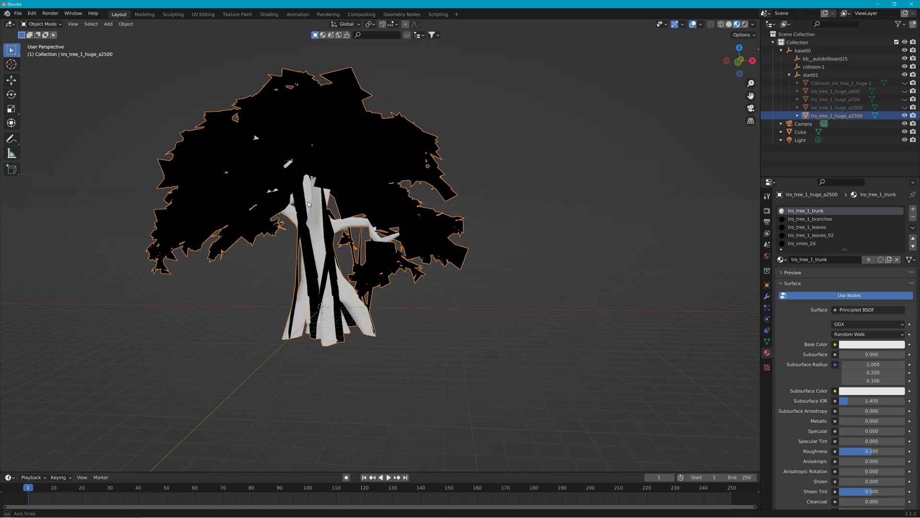
pyautogui.scroll(2, 332, 187)
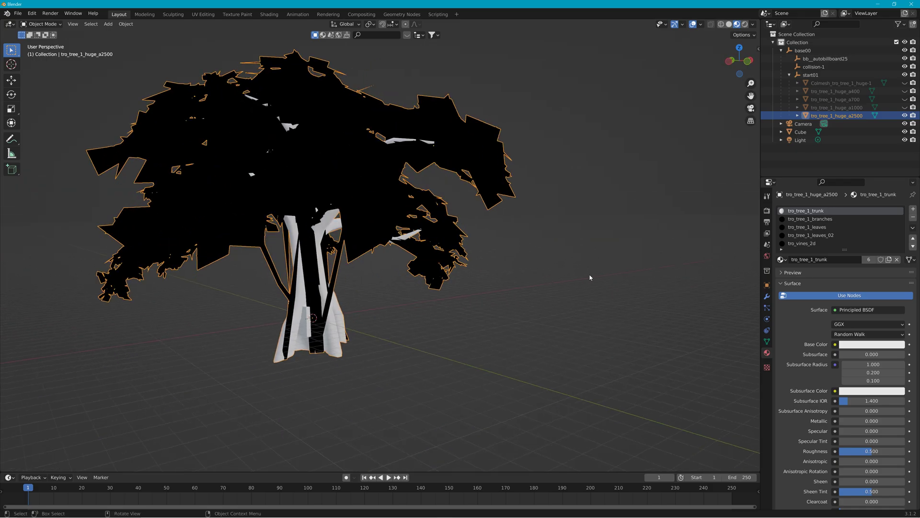
pyautogui.moveTo(590, 277); pyautogui.dragTo(530, 263, button='middle')
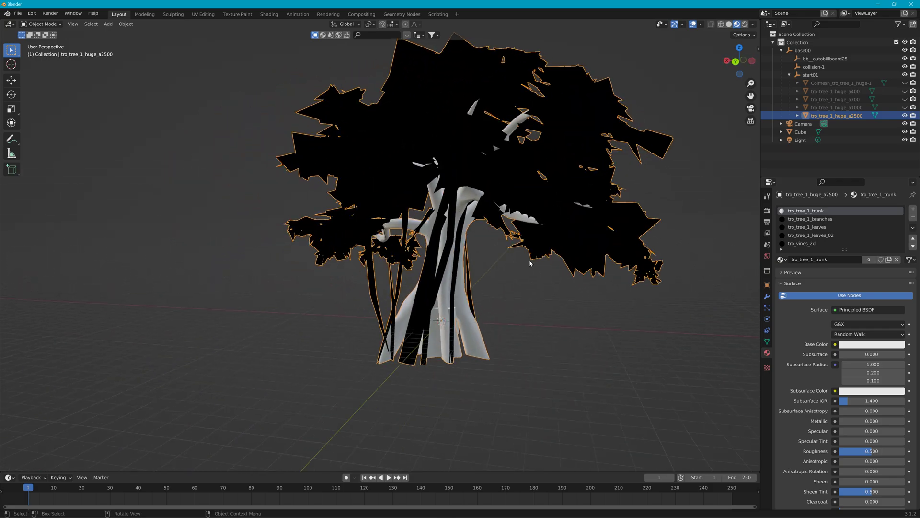